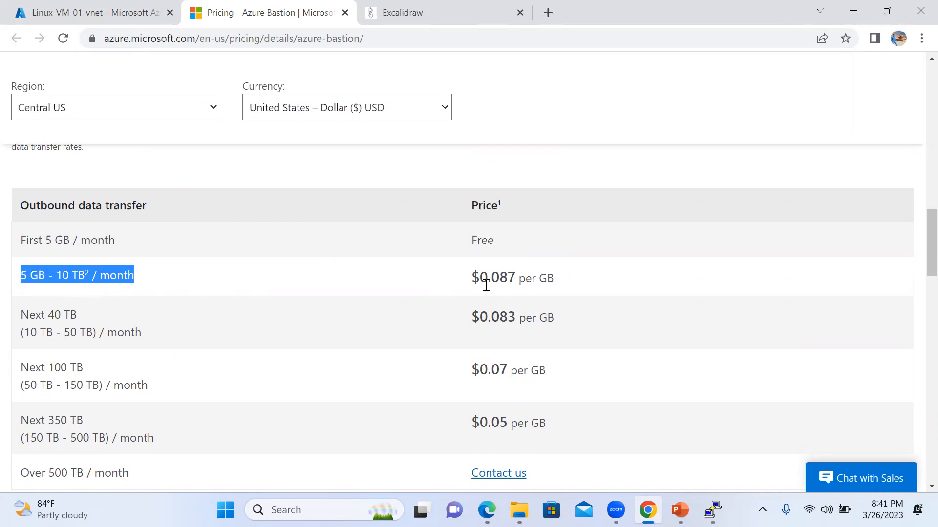
Highlight the $0.087 per GB data transfer price and scroll through the Bastion pricing page.
left_click_drag(471, 277, 585, 287)
scroll(329, 307, "down", 4)
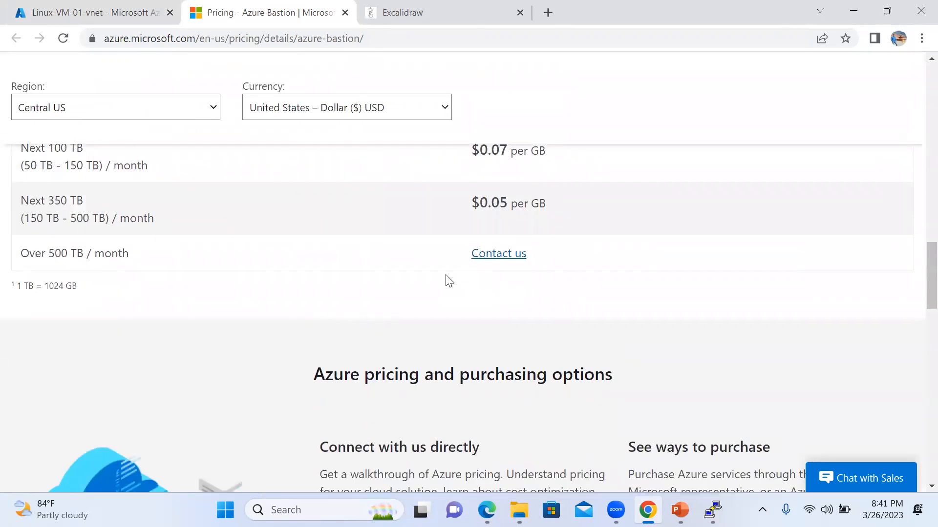
scroll(430, 302, "down", 10)
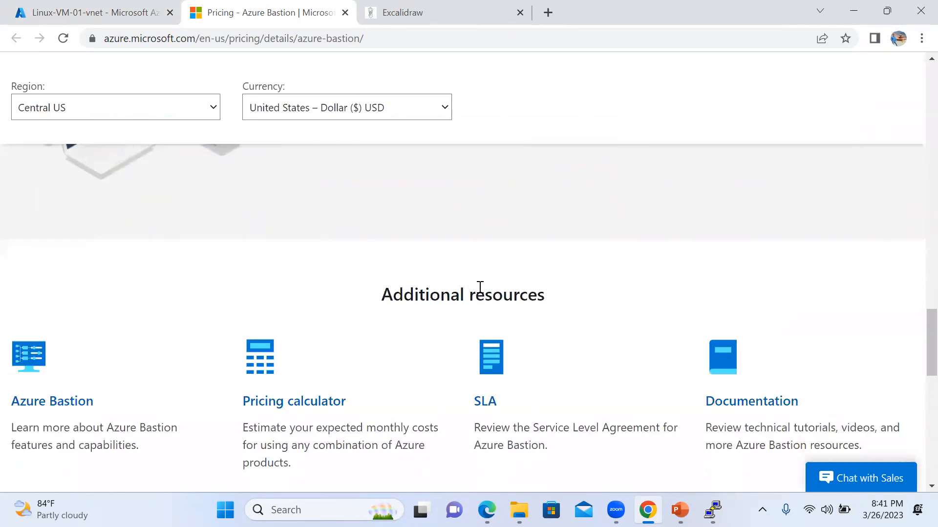
scroll(383, 244, "down", 3)
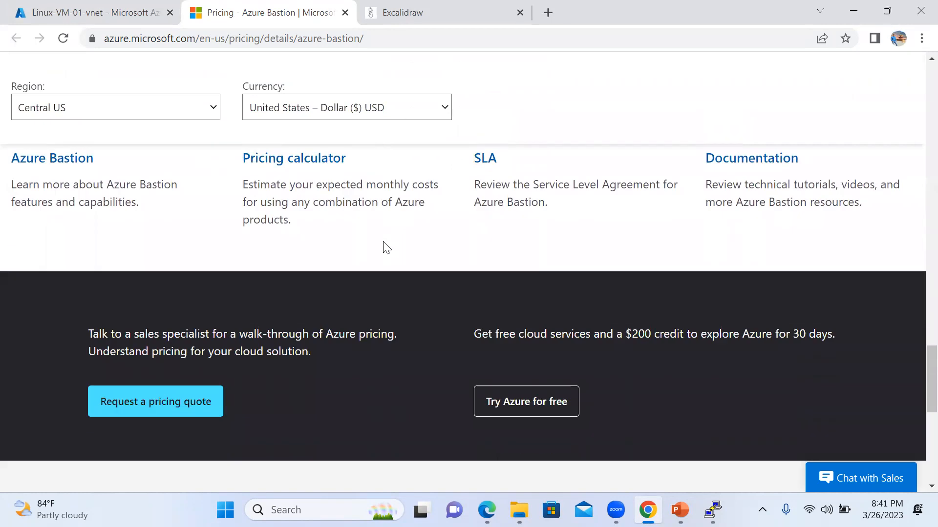
scroll(388, 254, "down", 4)
scroll(395, 257, "up", 15)
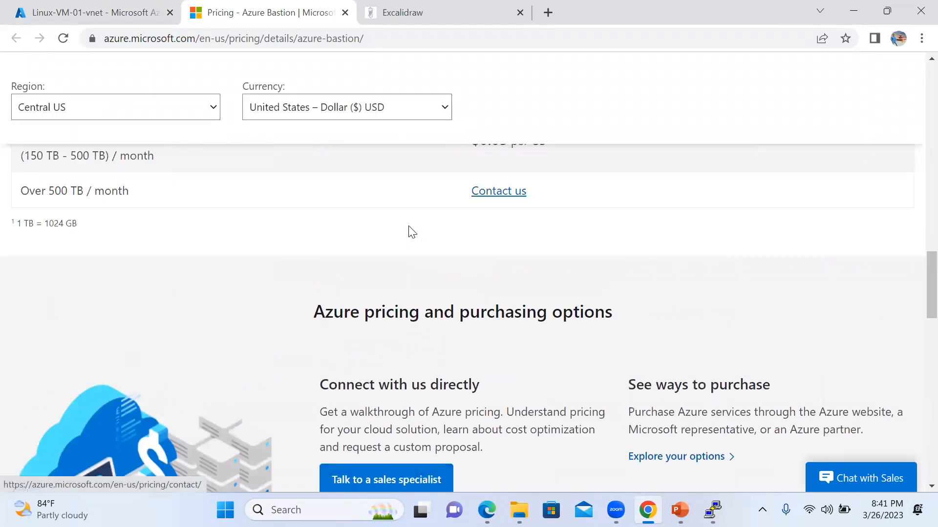
scroll(415, 225, "up", 13)
scroll(413, 224, "down", 5)
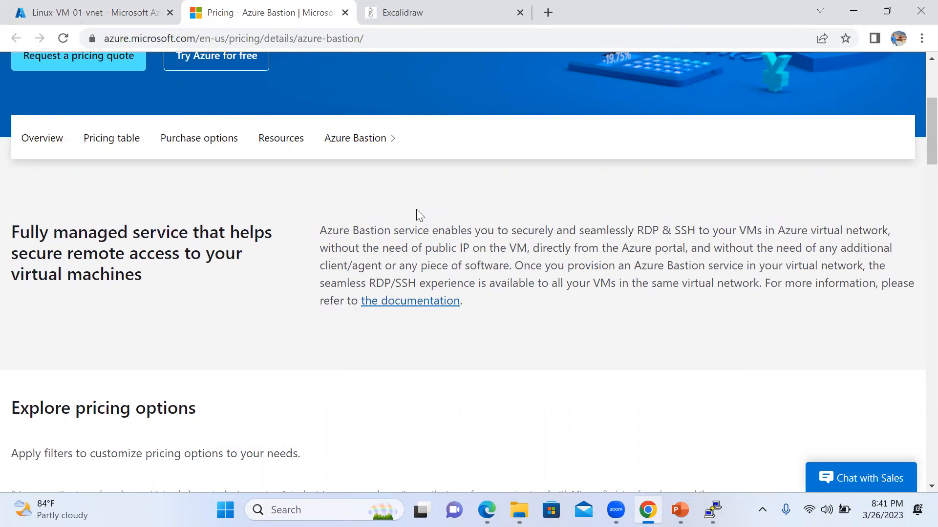
Glance at the Bastion network diagram, then return to the Linux-VM-01-vnet Bastion page.
left_click(431, 9)
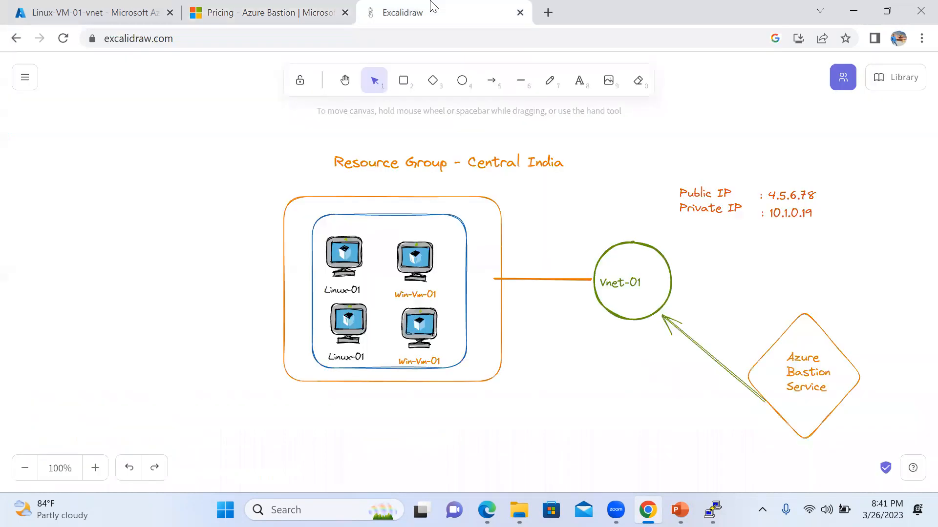
left_click(256, 9)
left_click(118, 15)
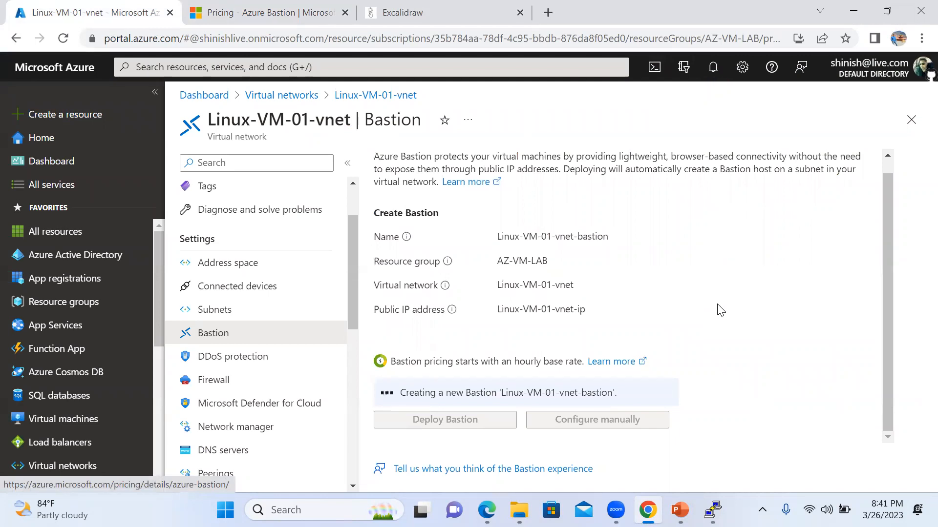
Check Bastion deployment notifications and open a duplicate portal tab showing the VNet's subnets.
left_click(713, 67)
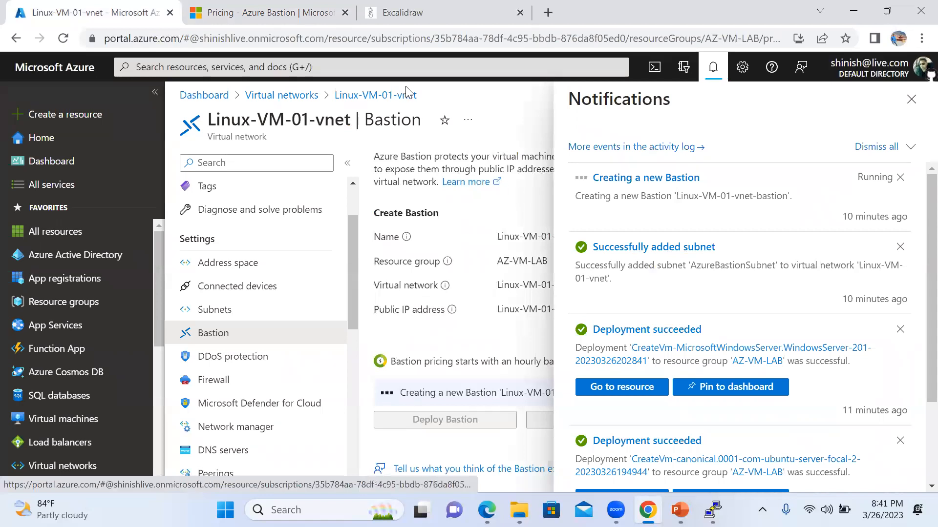
right_click(113, 14)
left_click(189, 119)
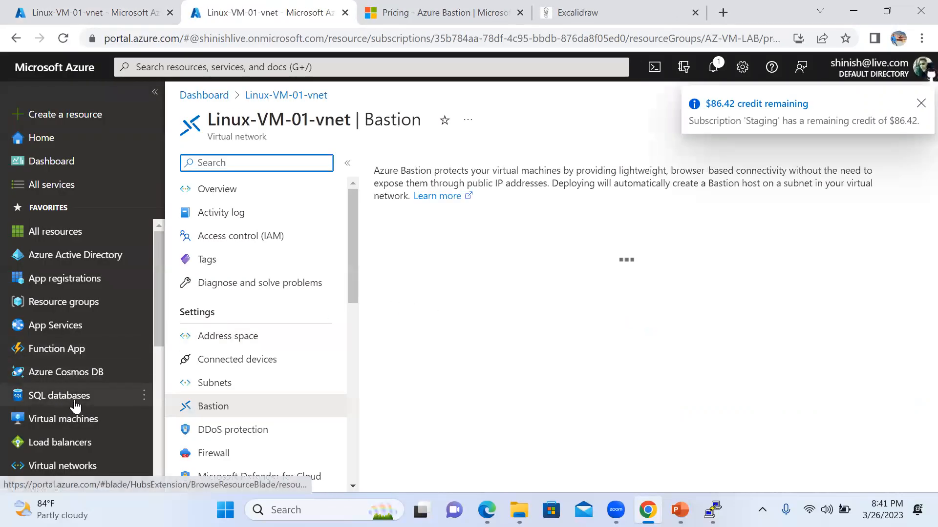
left_click(921, 104)
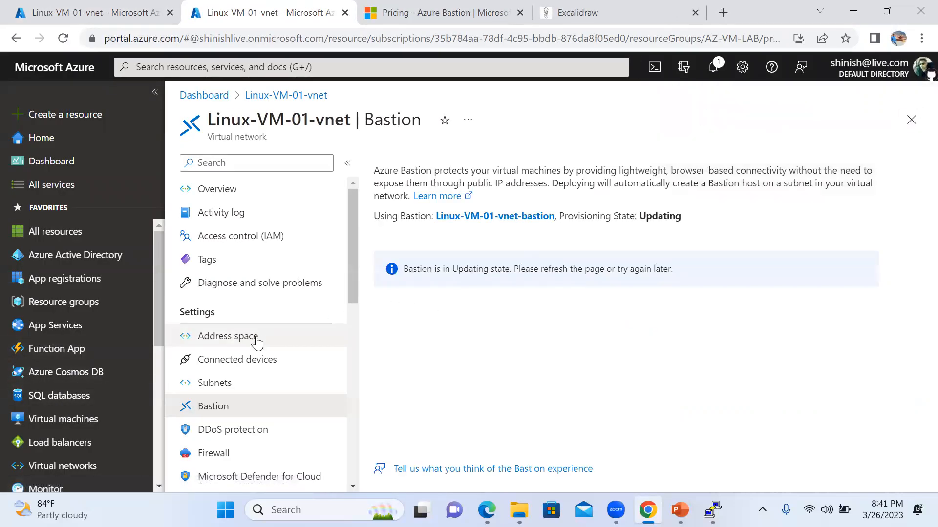
left_click(220, 383)
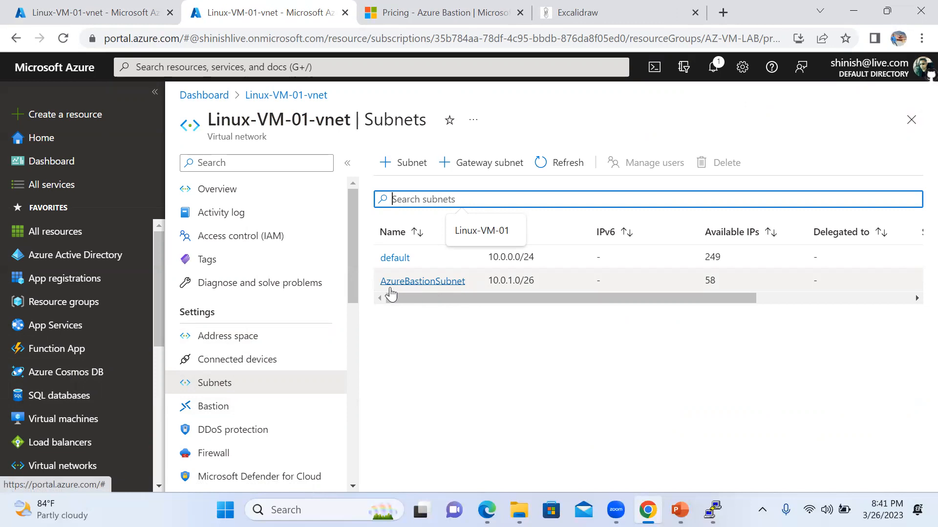
Refresh the subnet list to confirm AzureBastionSubnet and recheck the deployment notifications.
left_click(111, 14)
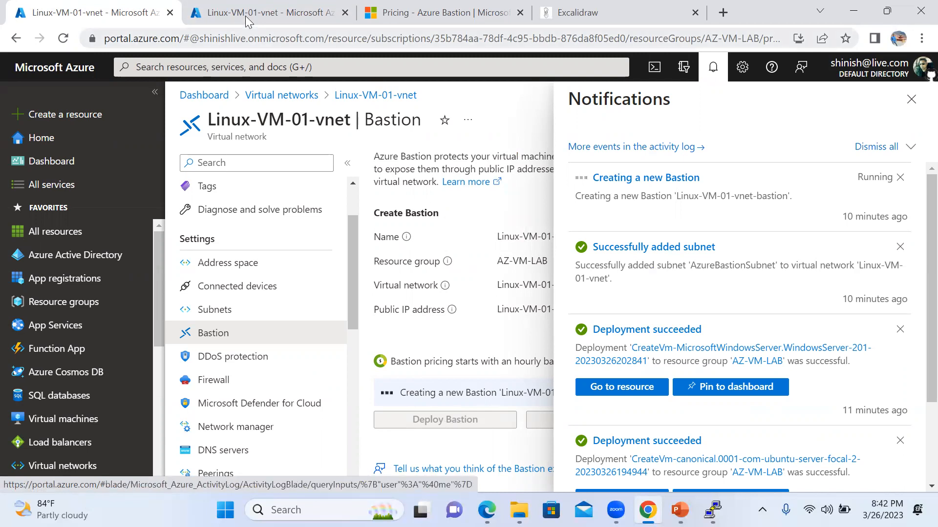
left_click(231, 29)
left_click_drag(505, 298, 439, 308)
left_click(551, 163)
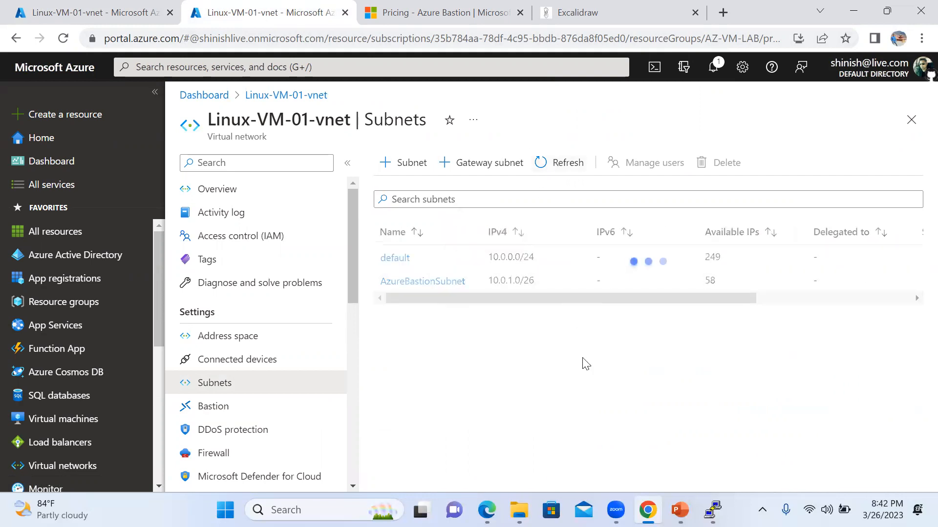
left_click(100, 12)
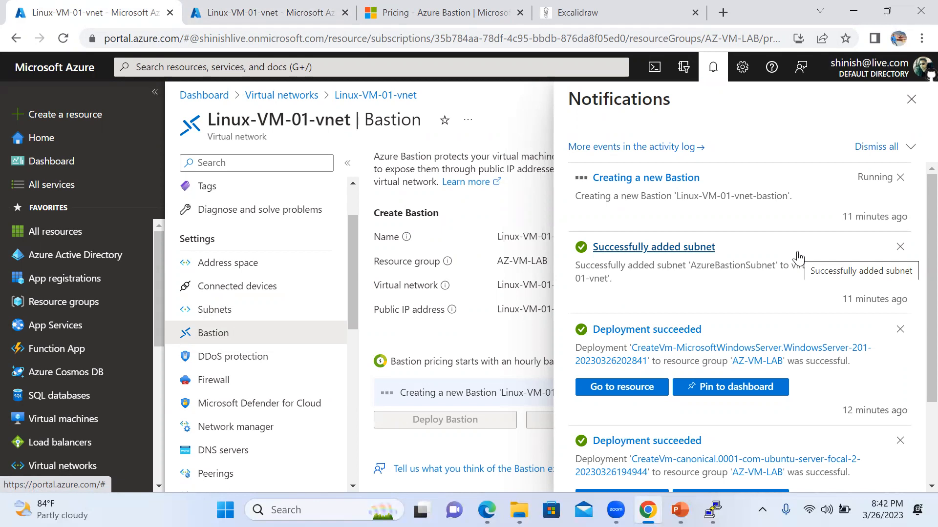
scroll(782, 264, "down", 2)
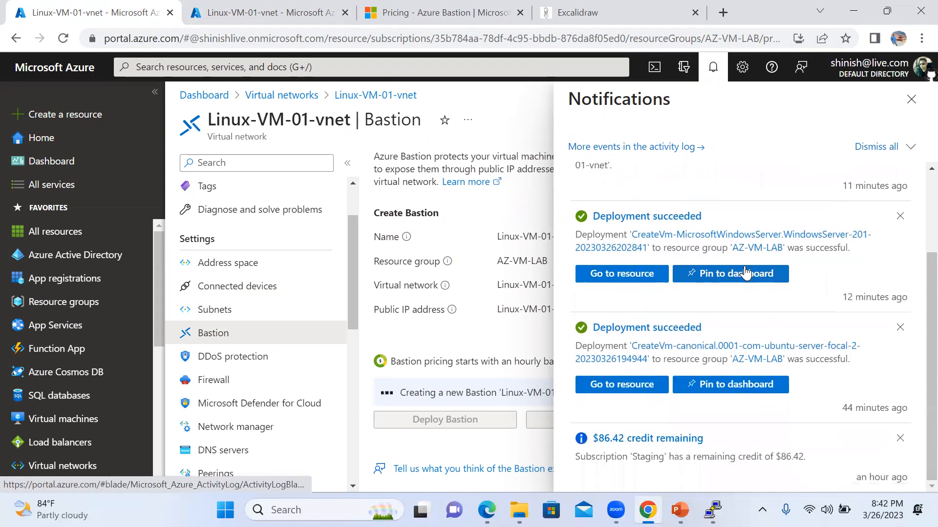
scroll(770, 288, "up", 2)
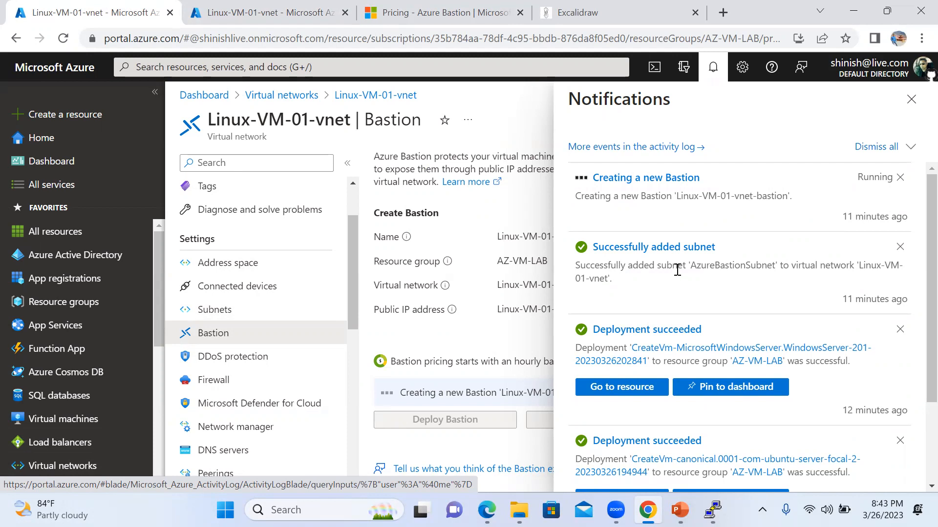
Keep monitoring the deployment and reloading subnets, then open the Virtual machines list.
left_click(436, 19)
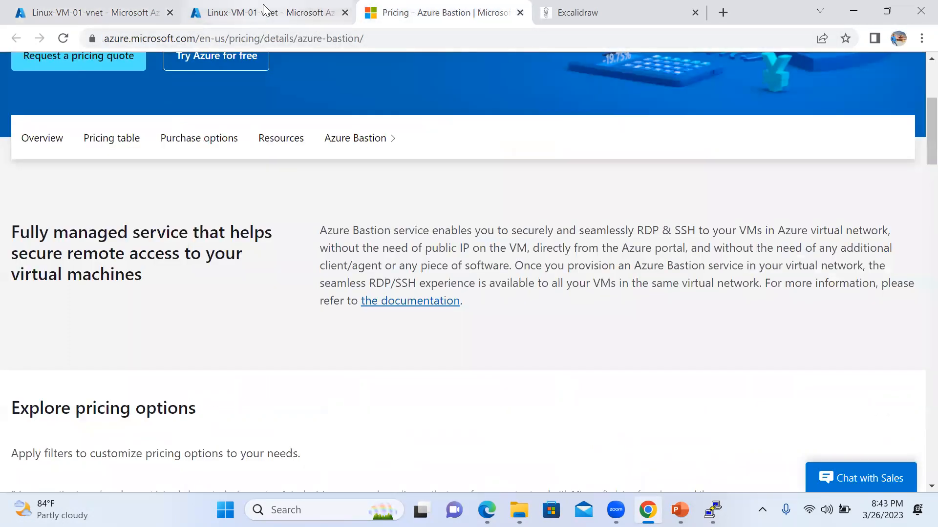
left_click(264, 8)
left_click(120, 11)
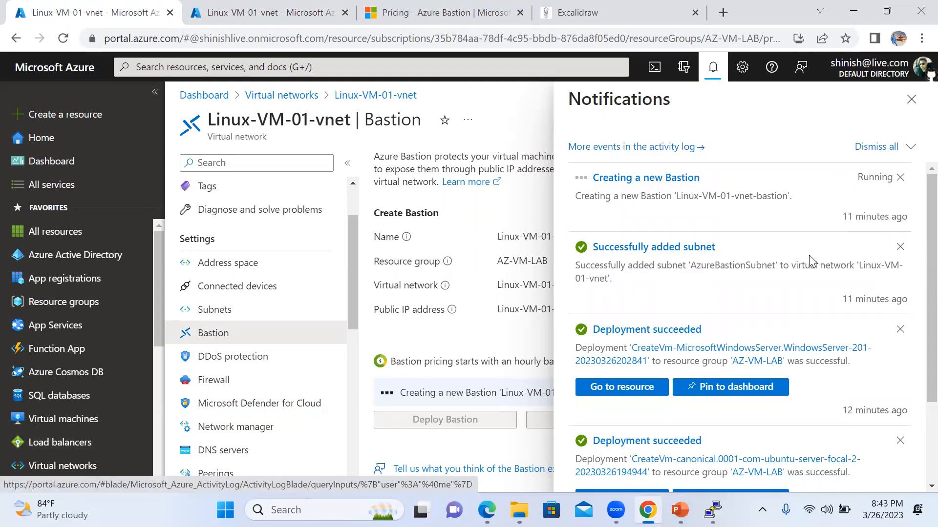
left_click(409, 16)
left_click(281, 14)
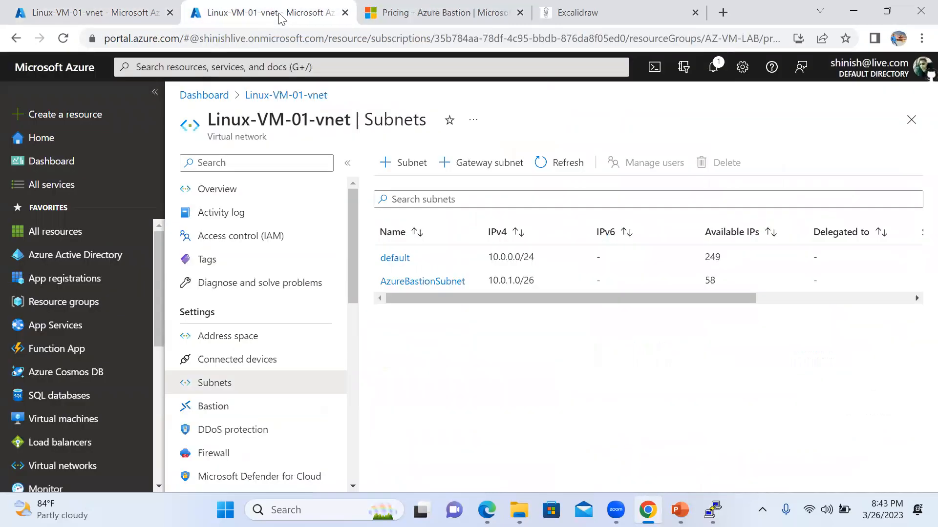
left_click(549, 163)
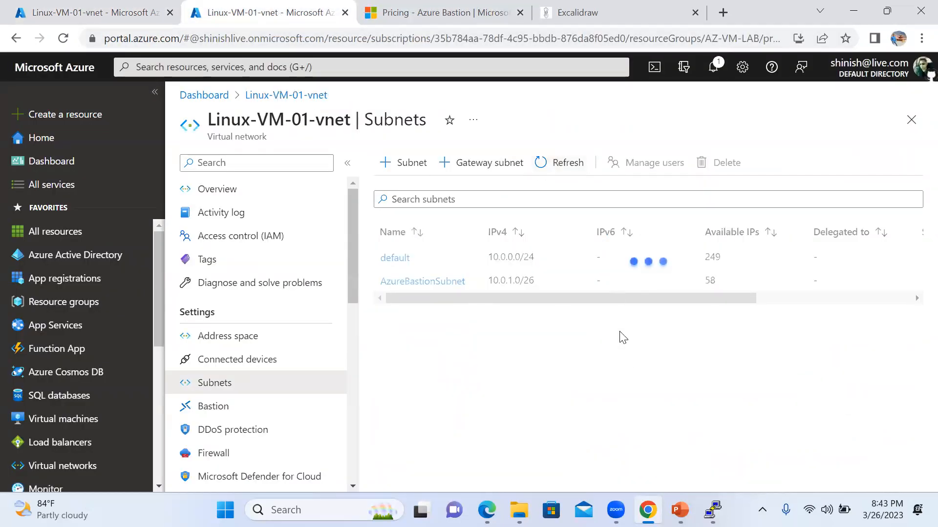
left_click(105, 13)
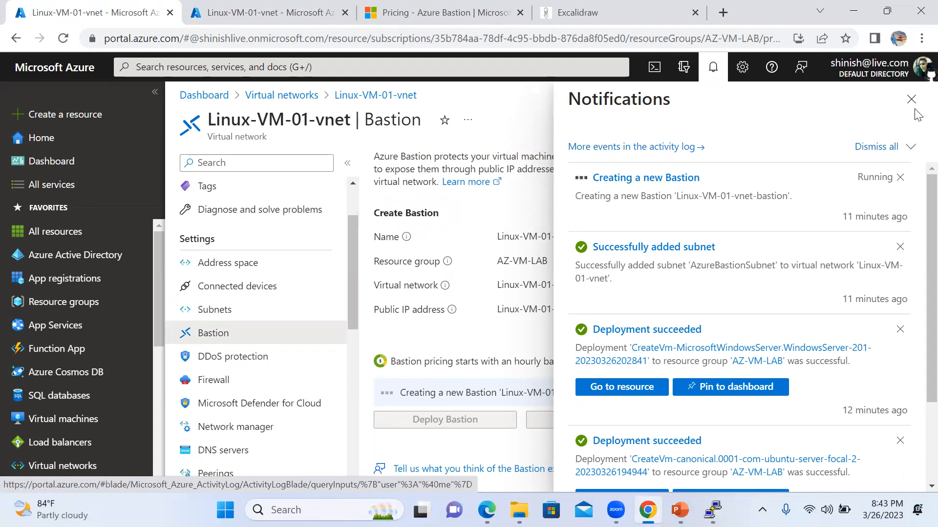
left_click(410, 14)
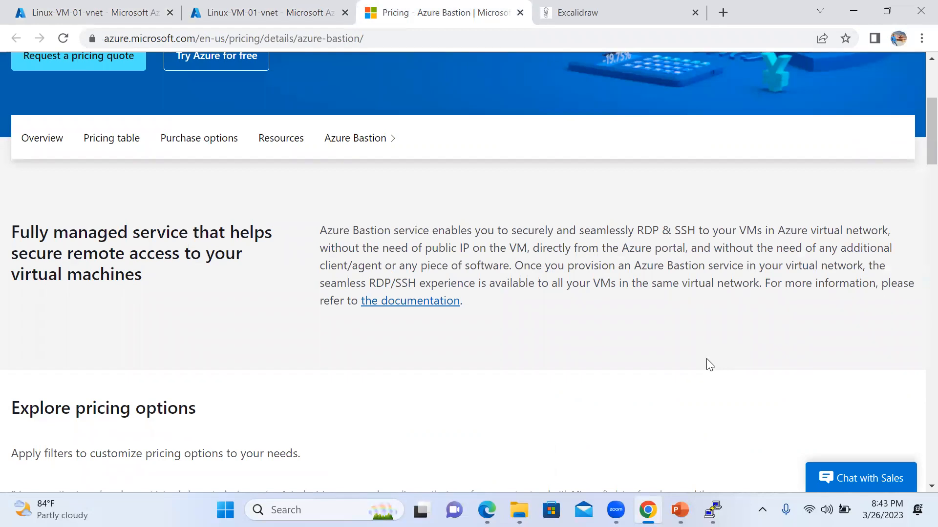
left_click(259, 13)
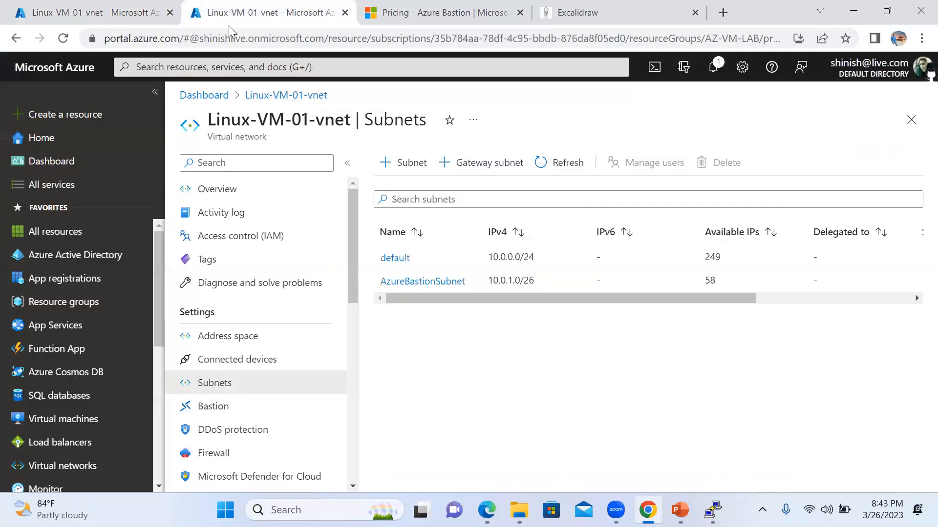
left_click(78, 419)
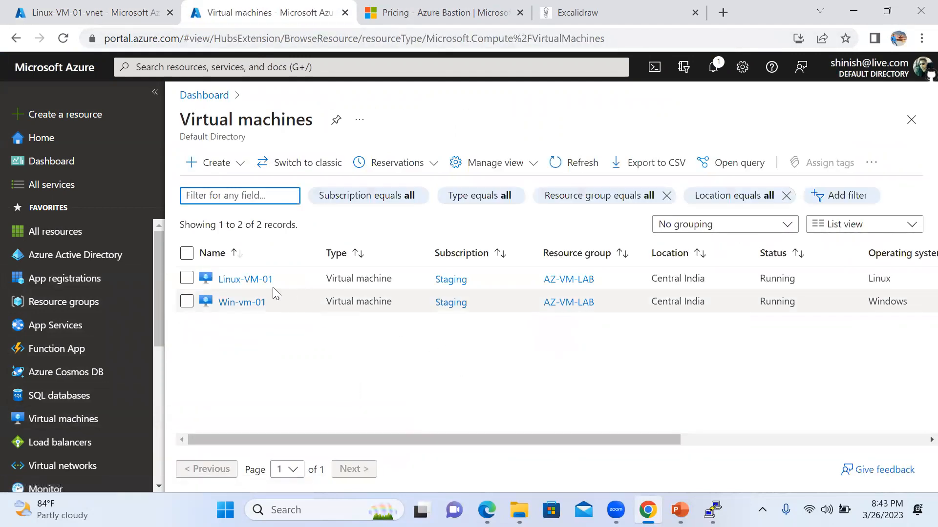
Open Win-vm-01 and choose to connect to it over RDP.
left_click(241, 303)
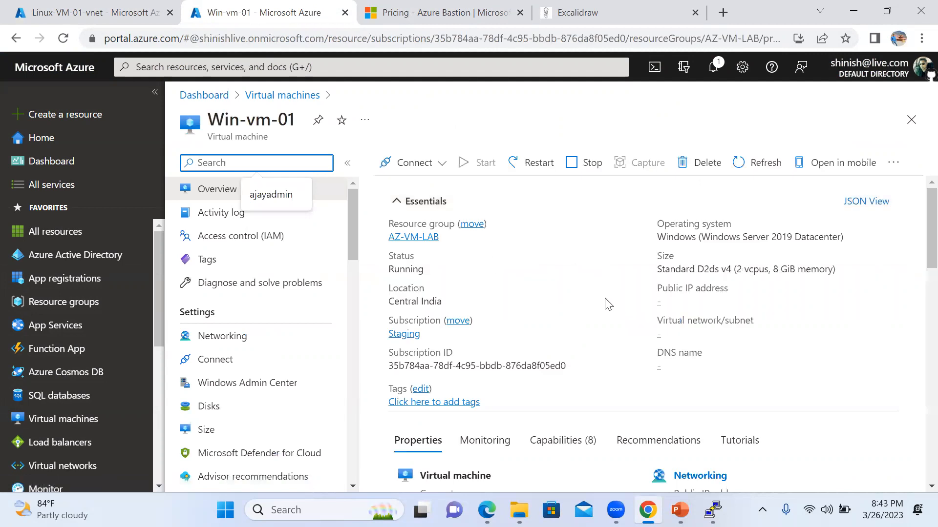
scroll(609, 304, "down", 2)
scroll(610, 306, "up", 2)
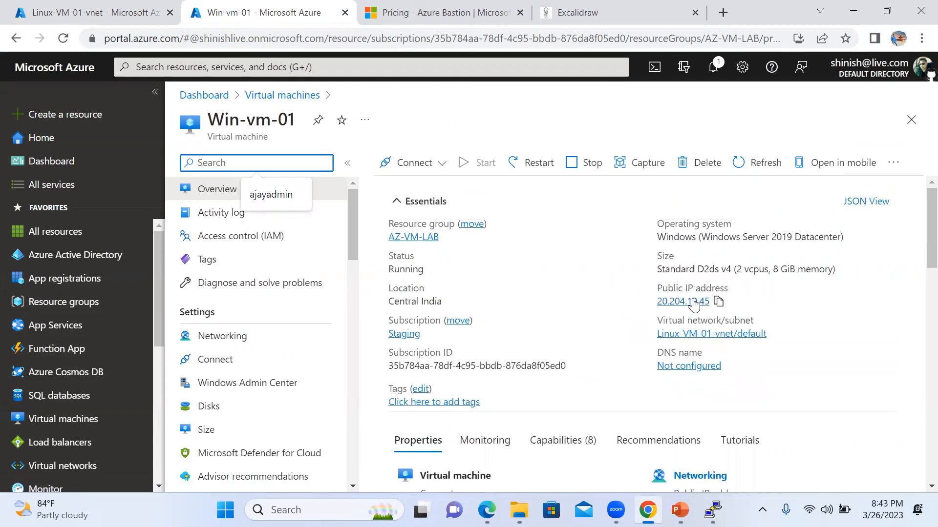
left_click(415, 163)
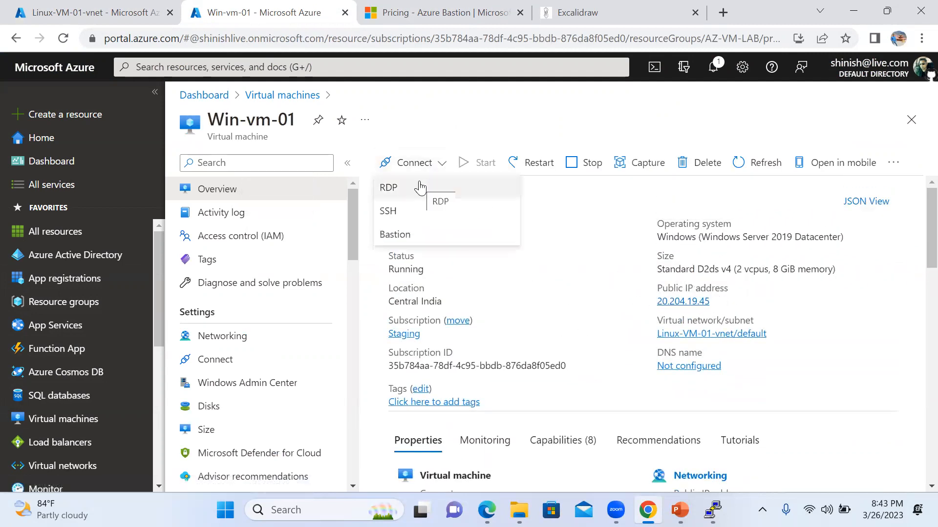
left_click(591, 304)
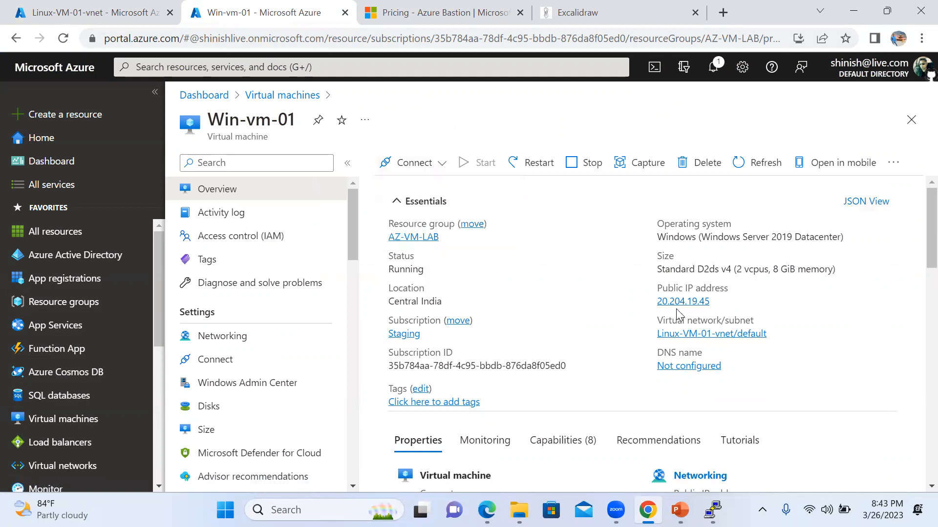
left_click(413, 169)
left_click(409, 192)
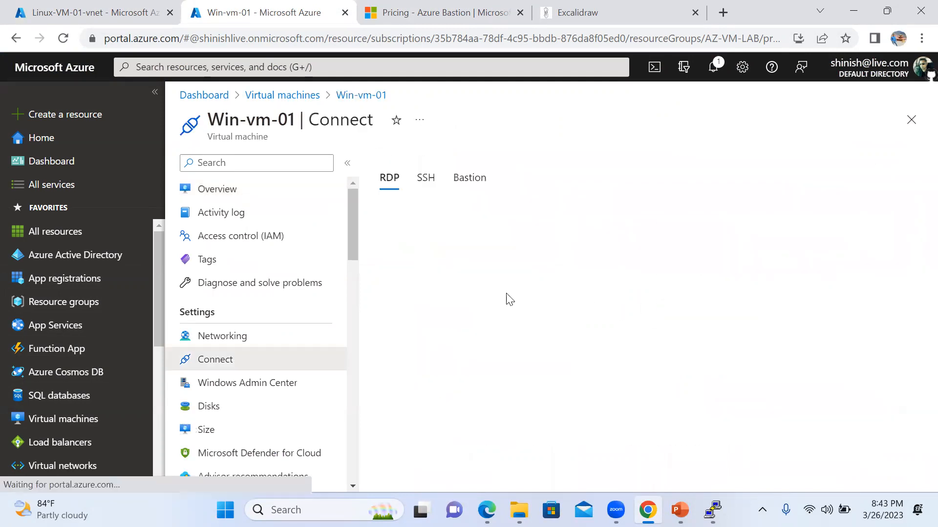
Download Win-vm-01.rdp for public IP port 3389 and launch the connection.
scroll(509, 314, "down", 3)
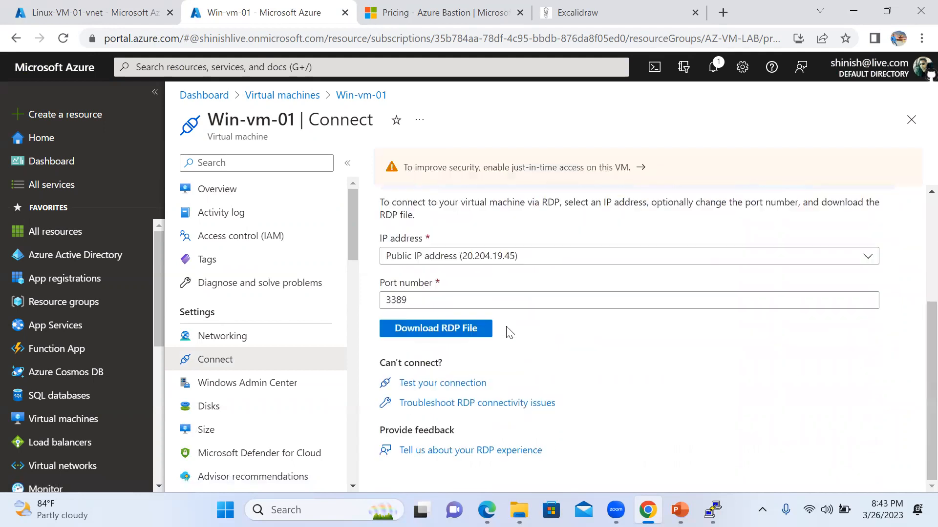
left_click(444, 328)
left_click(65, 477)
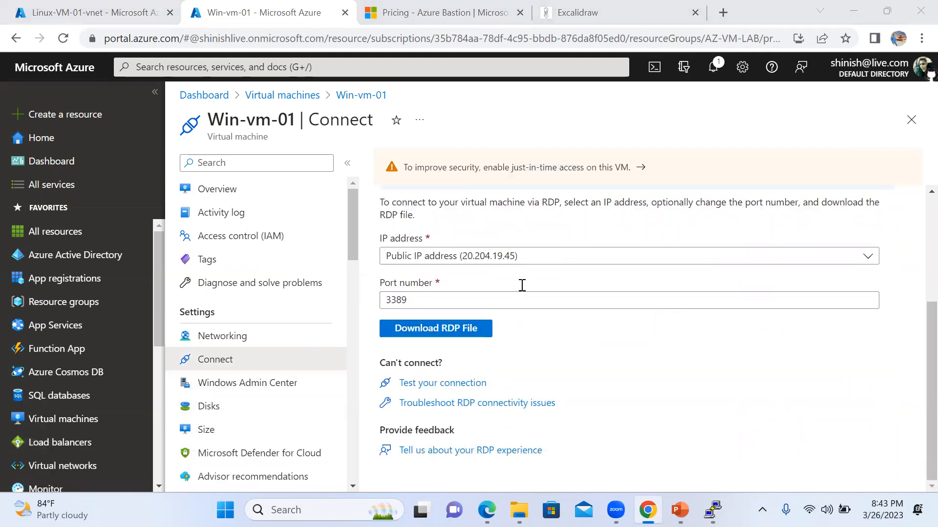
left_click(562, 330)
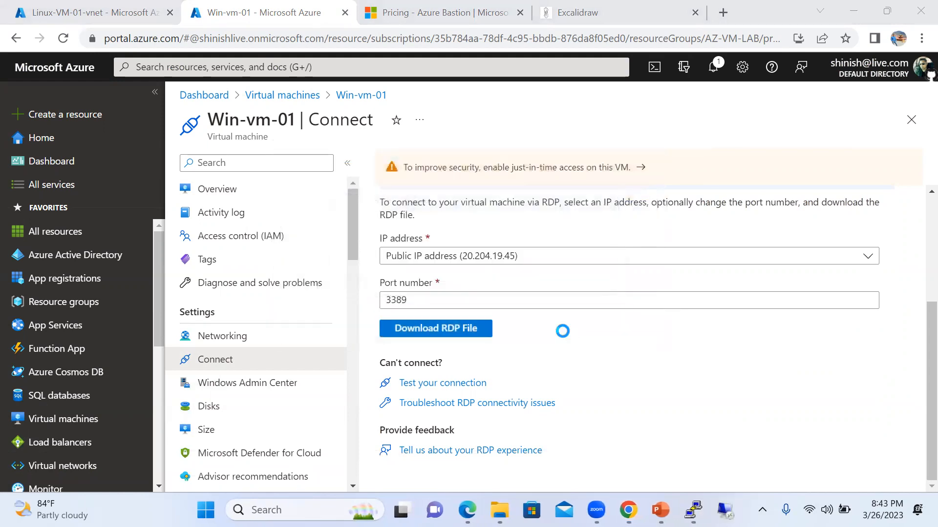
Sign in to 20.204.19.45 with the admin username and password, accepting the certificate warning.
type("ajayadmin")
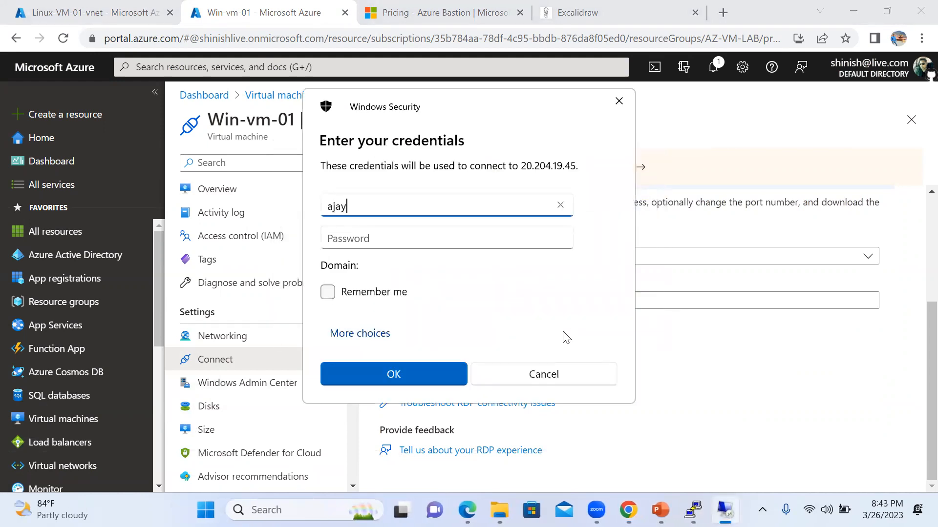
key("Tab")
type("•••••")
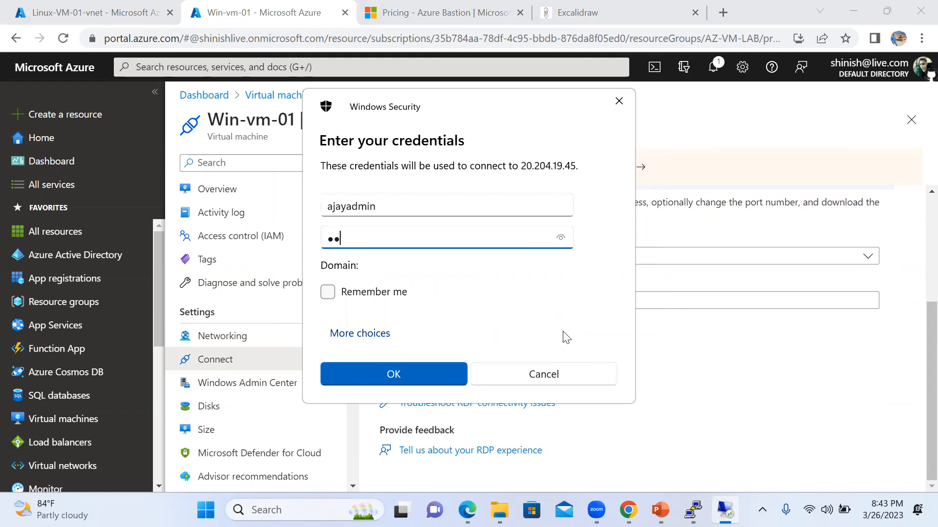
type("••••••••")
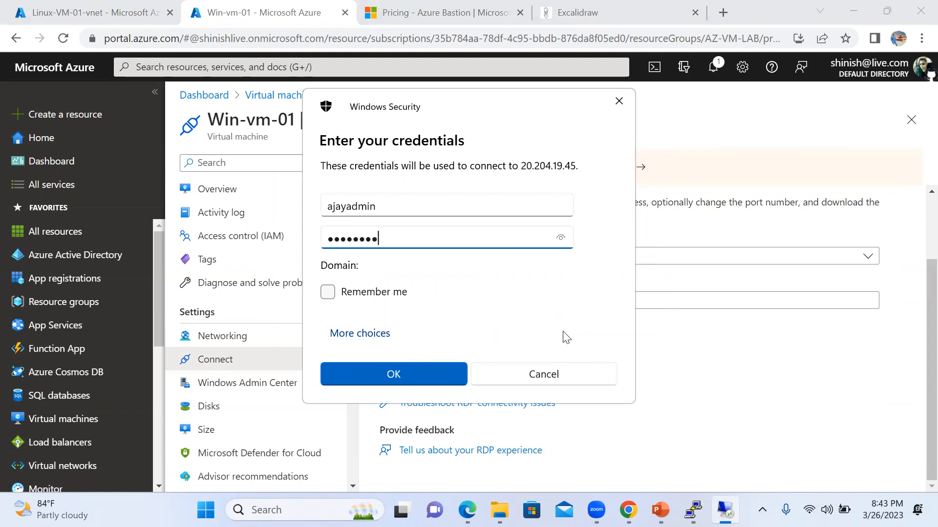
type("•••")
key("Return")
left_click(516, 375)
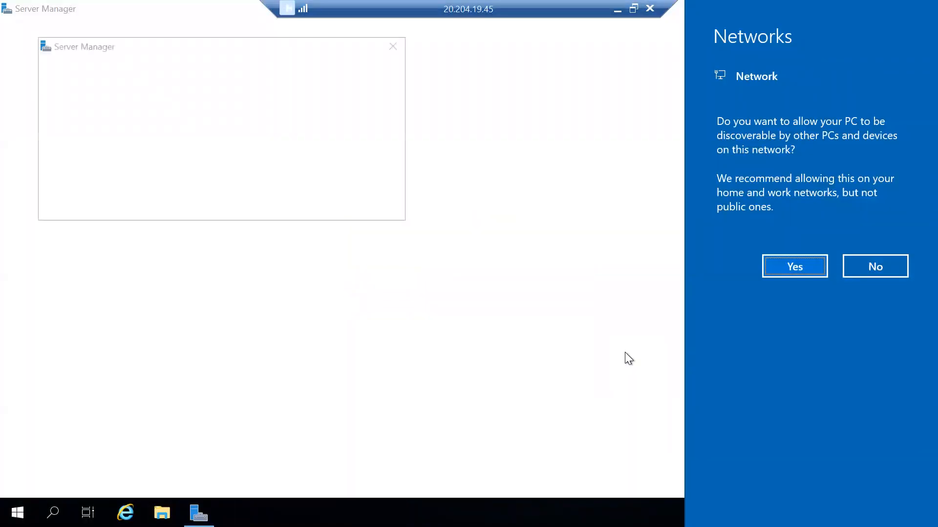
Allow network discovery, dismiss the Admin Center popup and close Server Manager to reach the desktop.
left_click(795, 267)
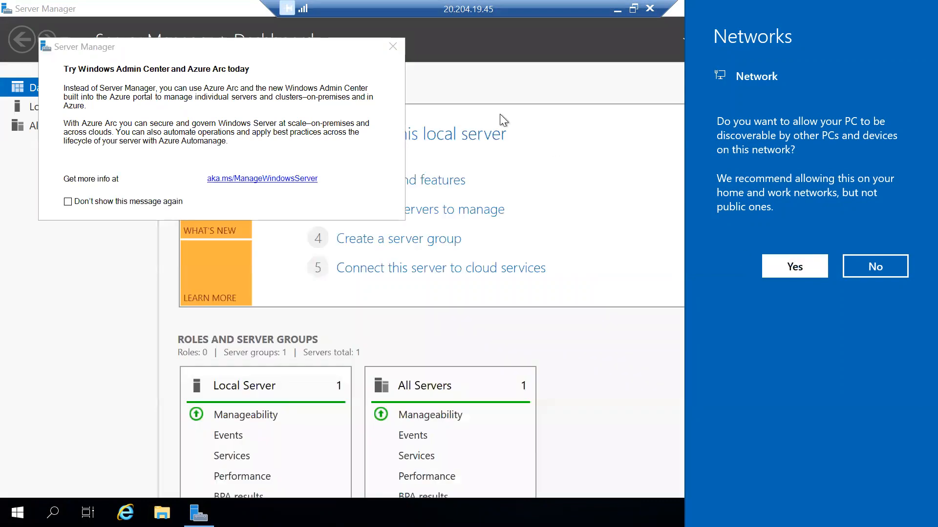
left_click(392, 46)
left_click(919, 8)
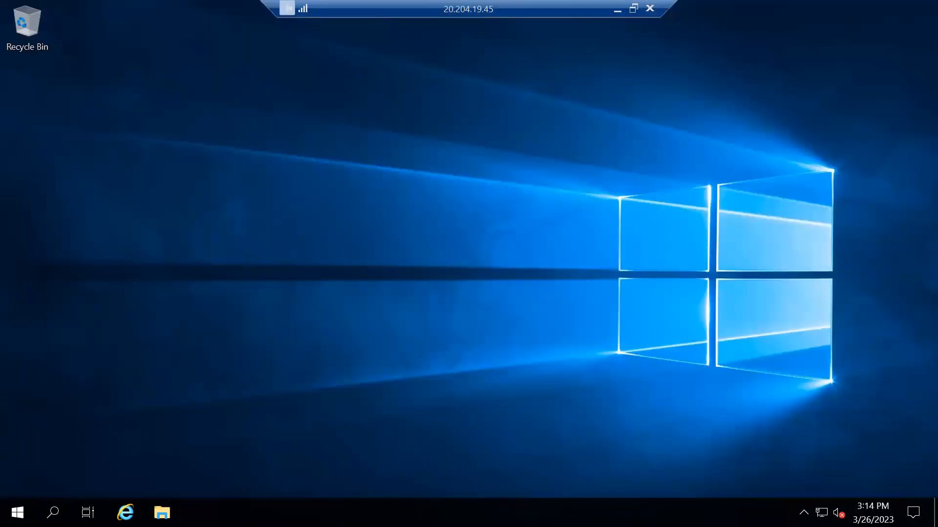
left_click(17, 512)
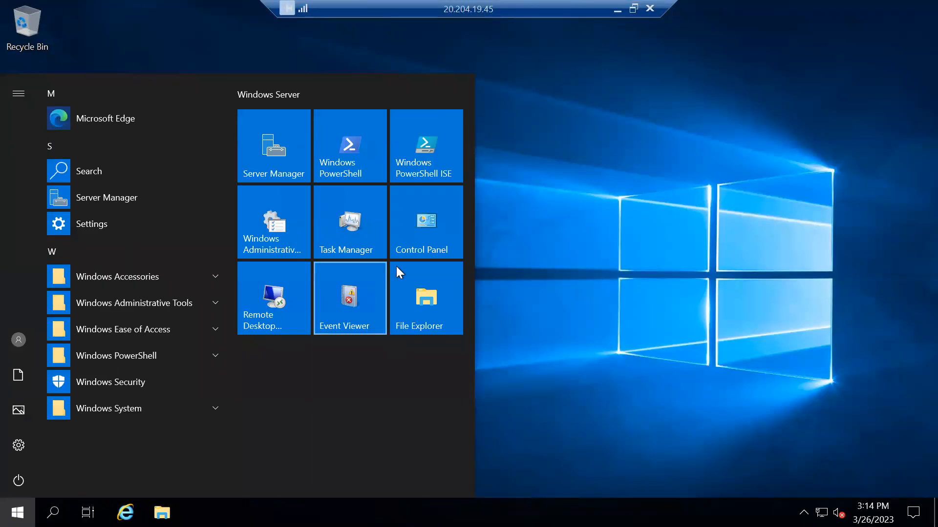
left_click(627, 224)
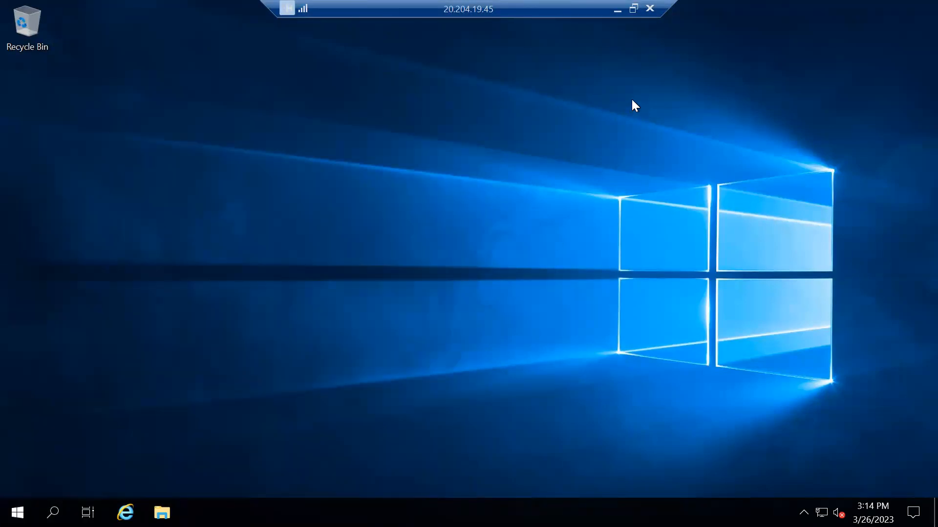
Disconnect the remote desktop session and go back to the Win-vm-01 overview.
left_click(650, 8)
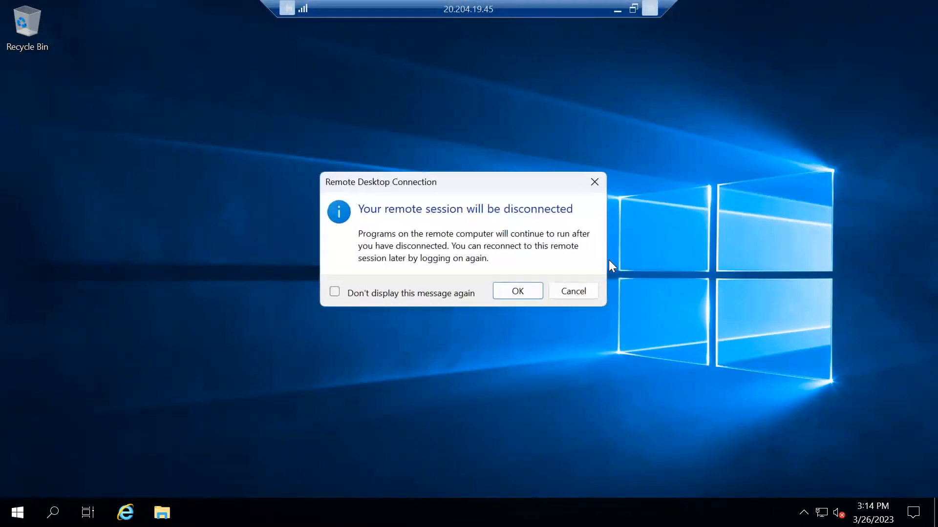
left_click(519, 289)
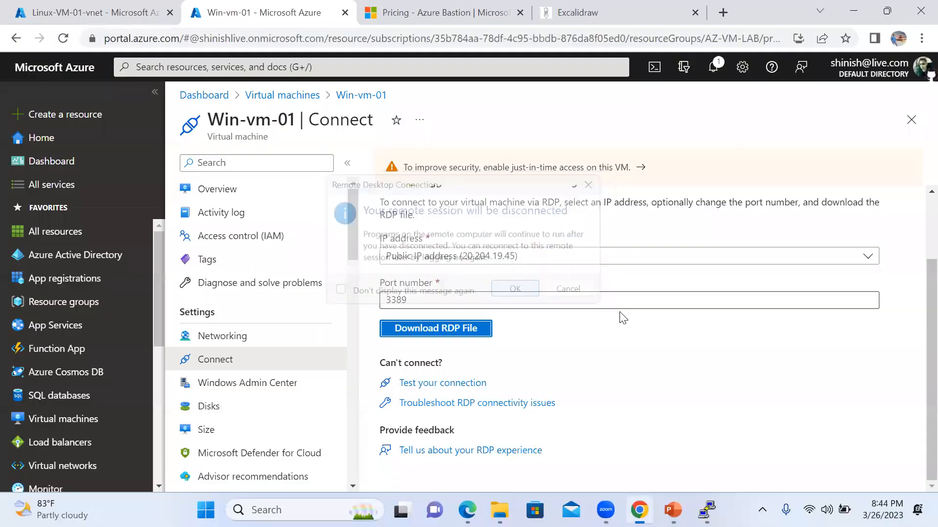
left_click(366, 95)
Copy private IP 10.0.0.5, try connecting via mstsc, then cancel and close the client.
scroll(596, 339, "down", 3)
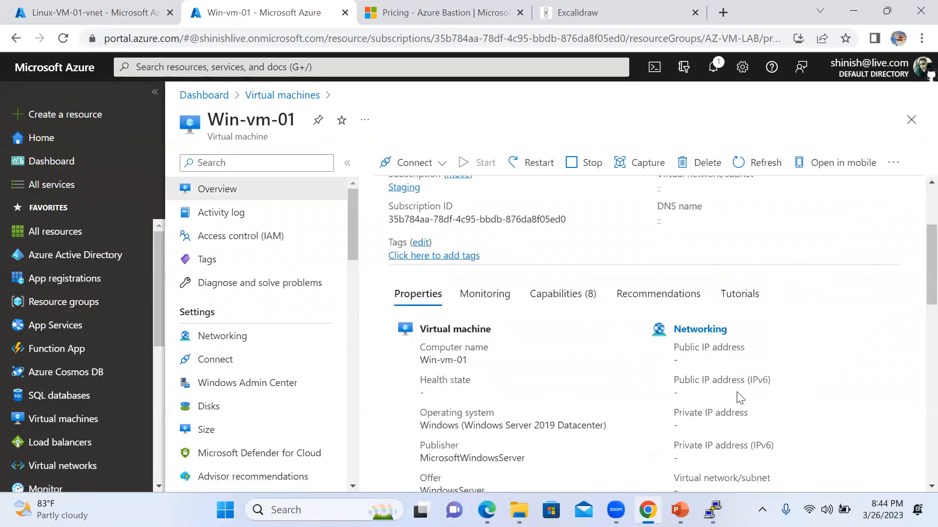
scroll(714, 364, "down", 2)
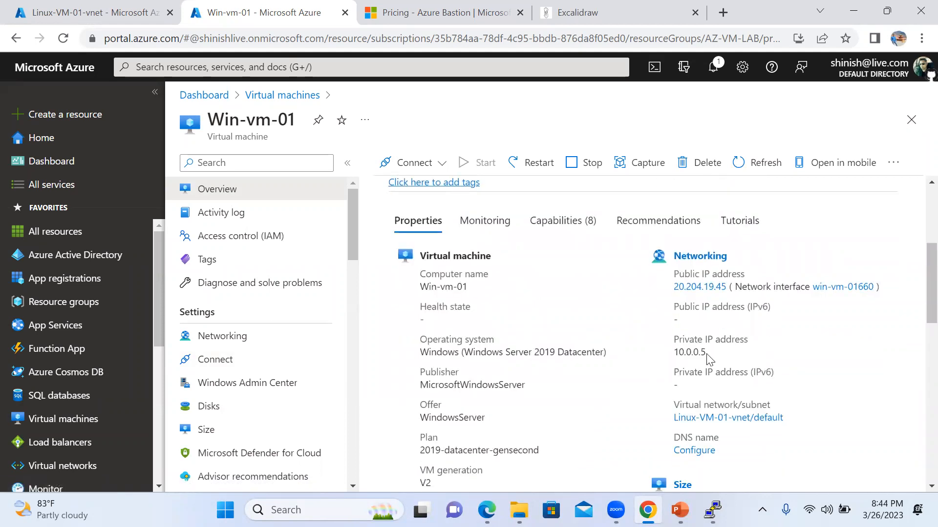
left_click_drag(712, 352, 669, 357)
key("ctrl+c")
key("super+r")
type("mstsc")
key("Return")
key("ctrl+v")
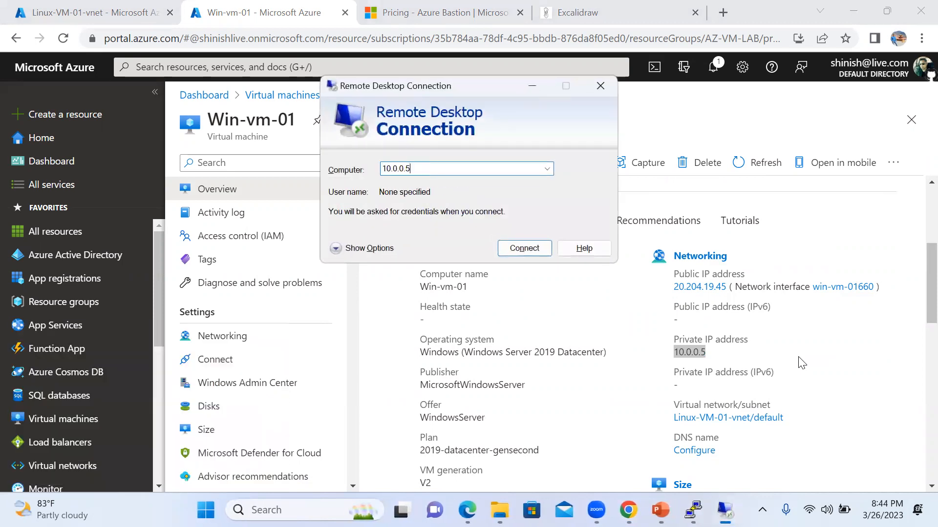
key("Return")
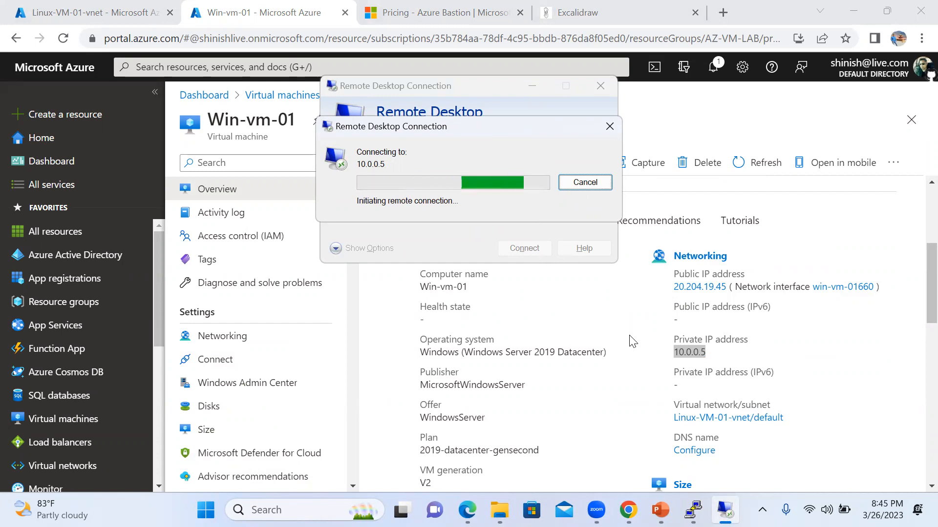
left_click(609, 126)
left_click(600, 85)
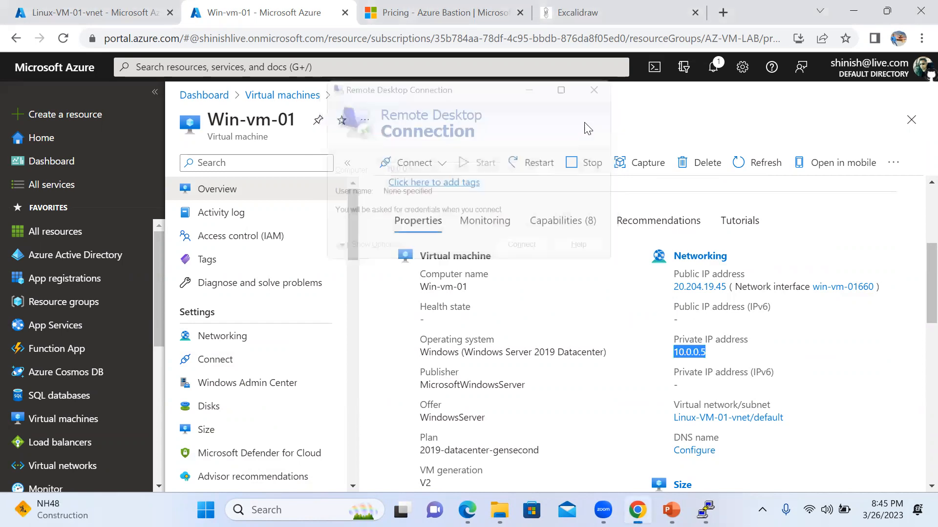
Check the Linux-VM-01-vnet notifications to confirm the Bastion is still being created.
left_click(113, 13)
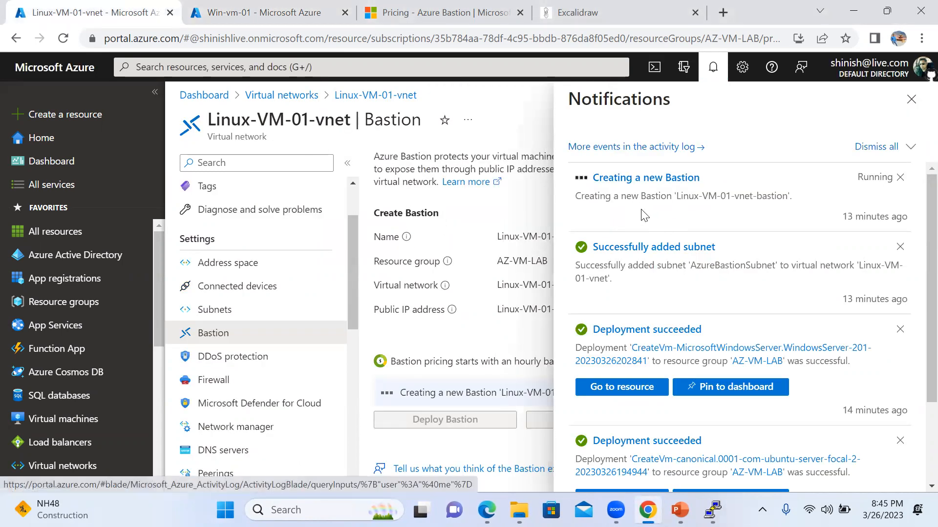
left_click(266, 14)
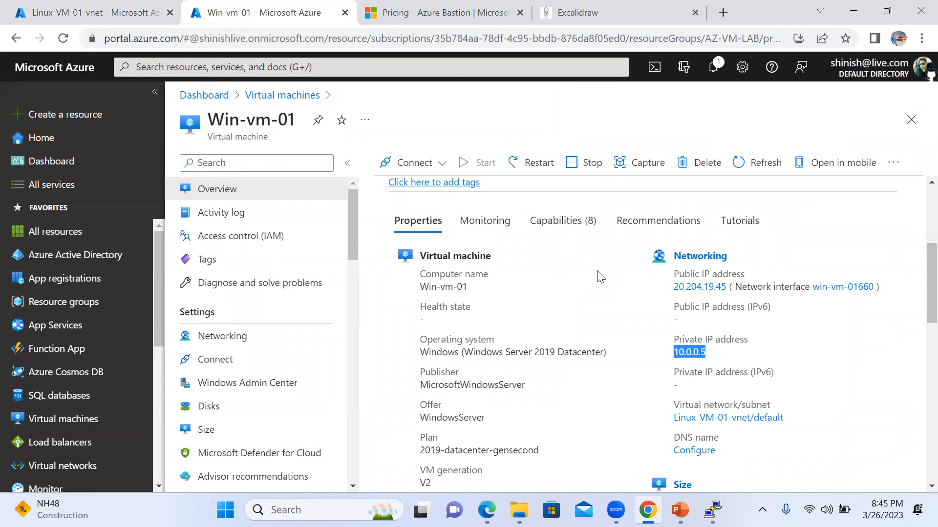
scroll(600, 275, "down", 2)
scroll(667, 254, "up", 3)
scroll(668, 254, "up", 3)
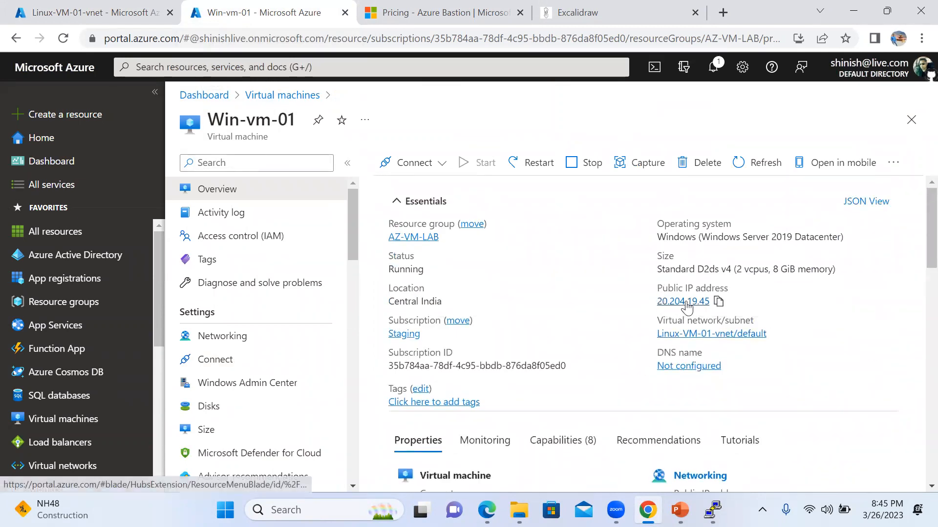
left_click(78, 66)
left_click(120, 17)
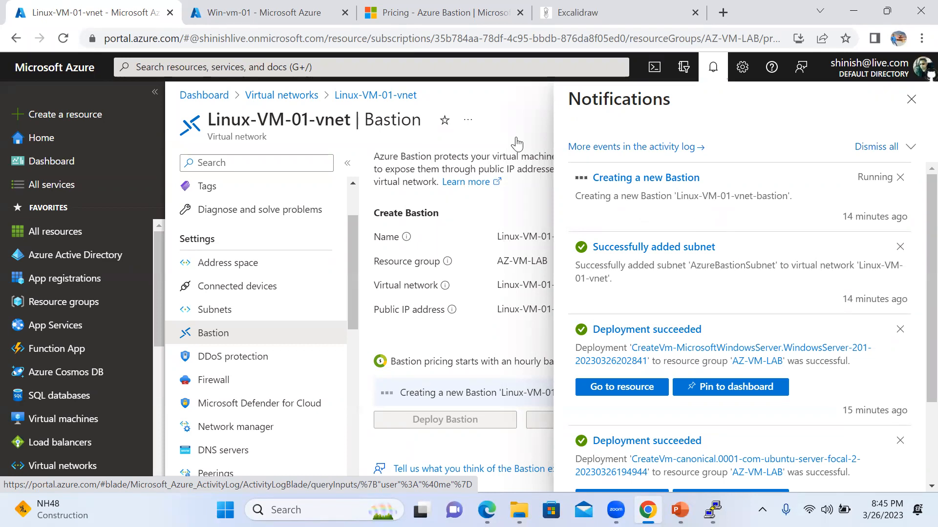
Refresh the Win-vm-01 overview and open its public IP resource, Win-vm-01-ip.
left_click(257, 12)
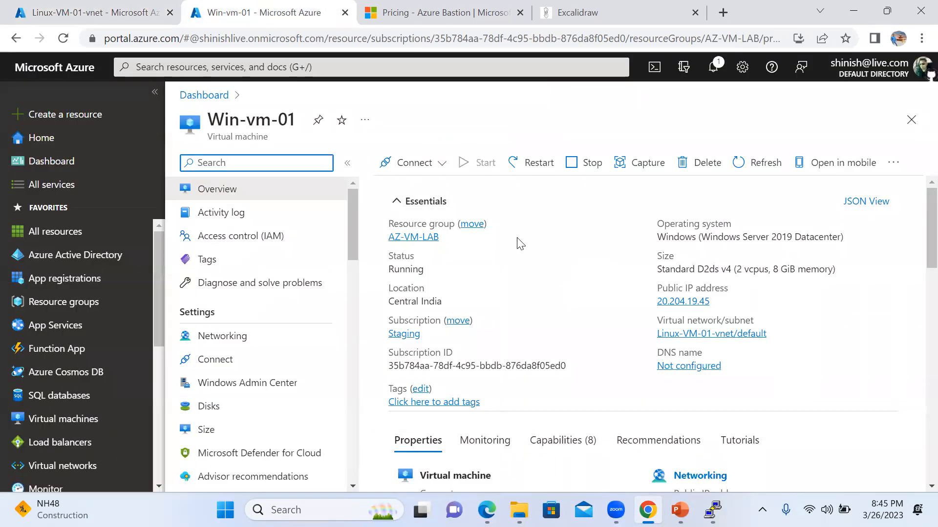
left_click(754, 162)
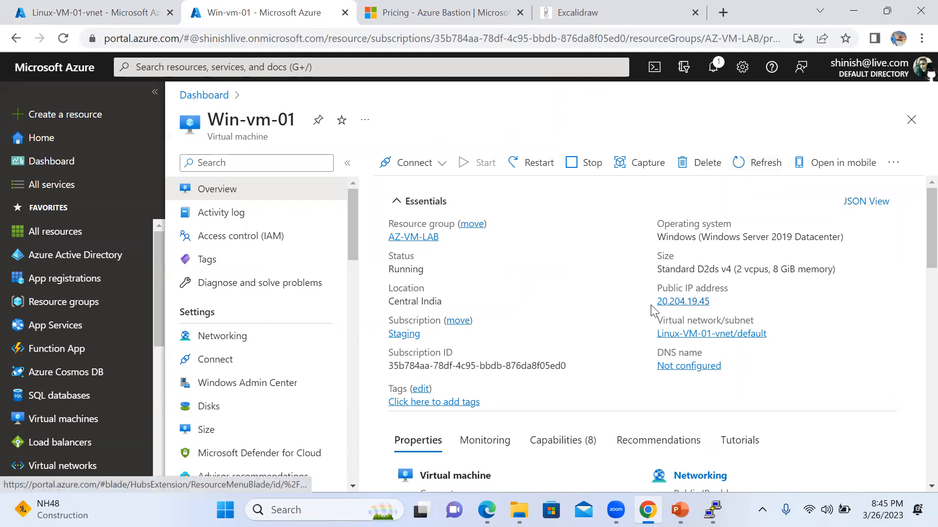
left_click(676, 304)
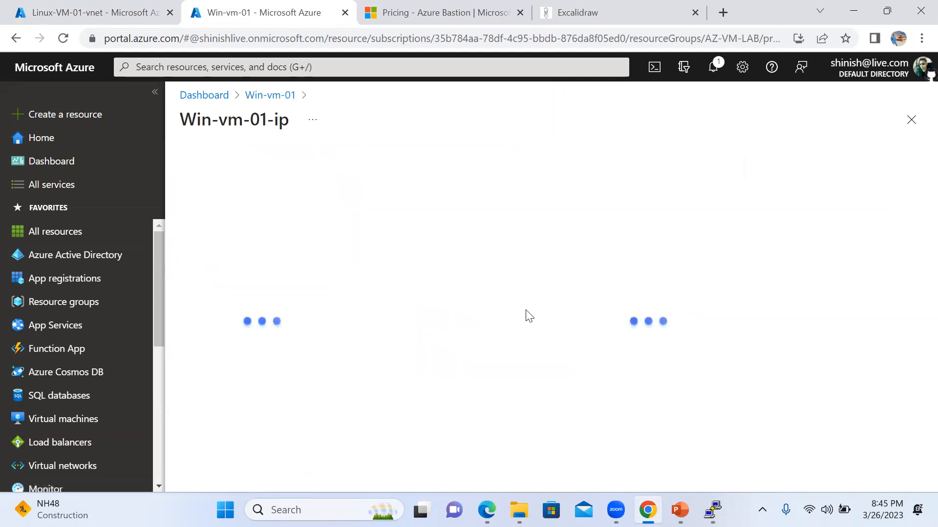
Dissociate Win-vm-01-ip (20.204.19.45) from network interface win-vm-01660 and return to Win-vm-01.
left_click(205, 189)
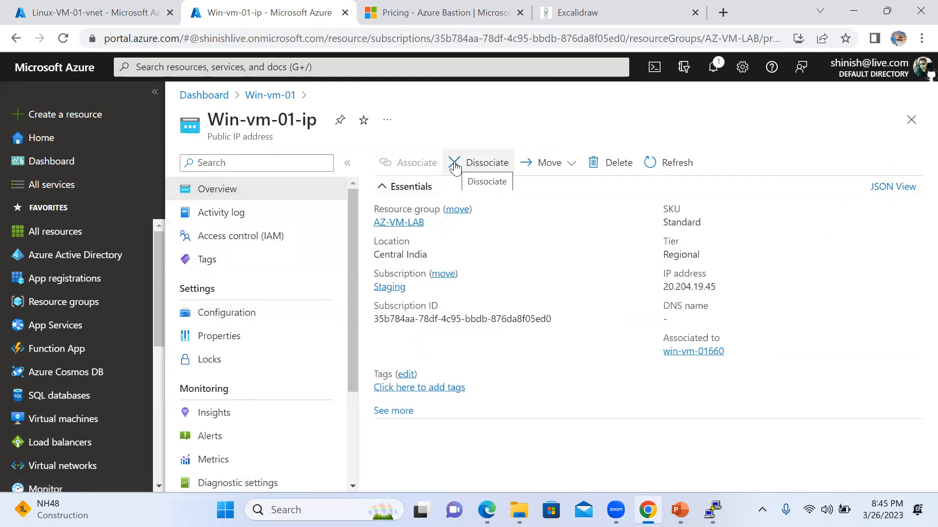
left_click(455, 166)
left_click(404, 242)
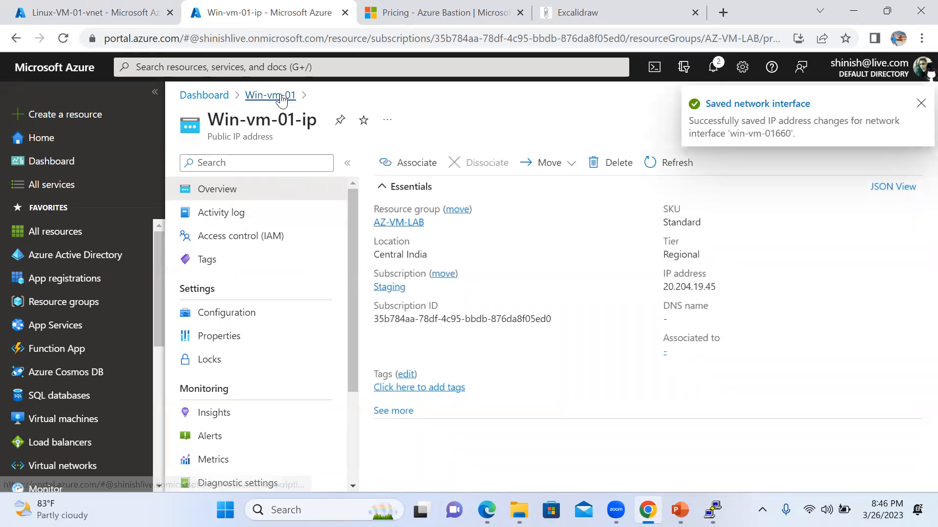
left_click(259, 96)
left_click(763, 163)
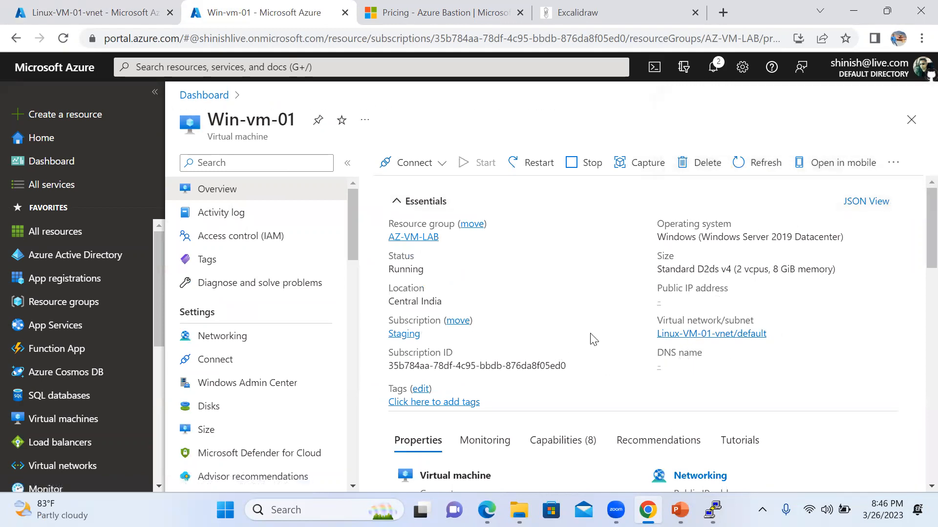
left_click(205, 96)
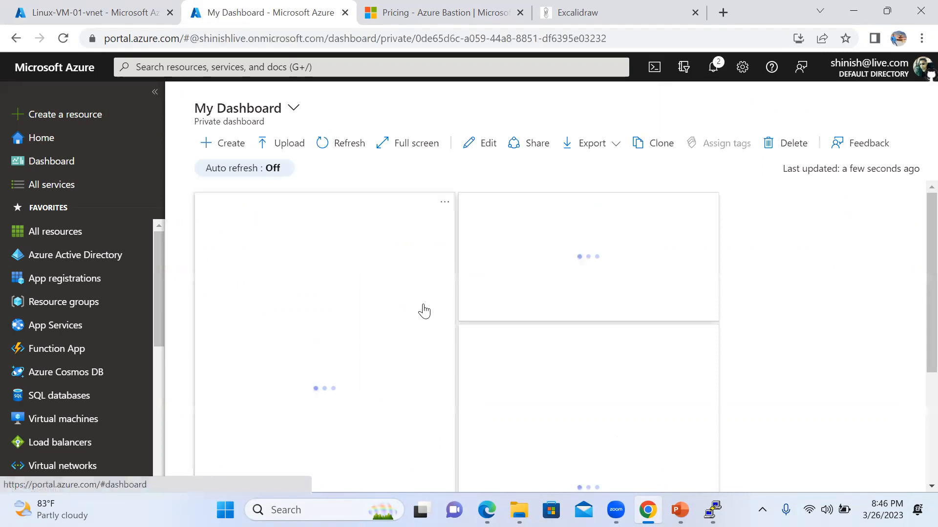
left_click(62, 420)
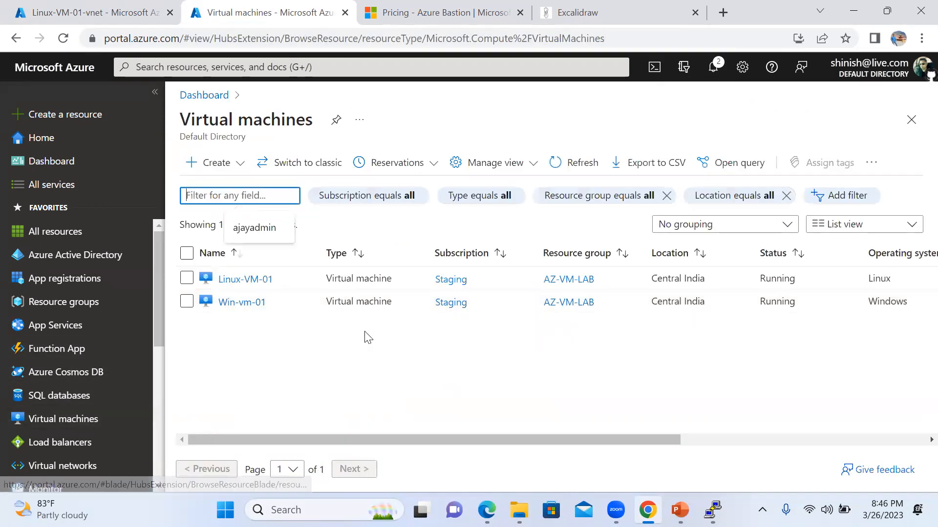
left_click(239, 302)
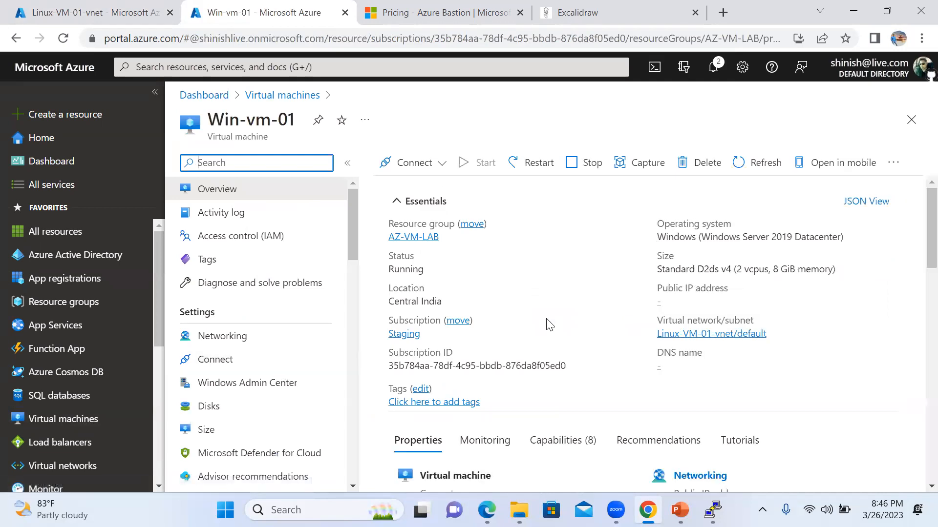
scroll(680, 245, "down", 1)
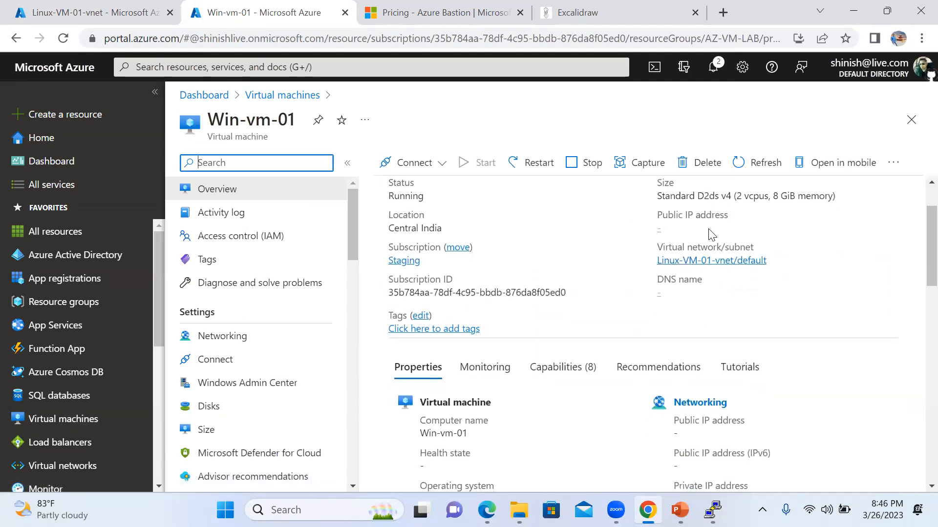
scroll(711, 241, "down", 3)
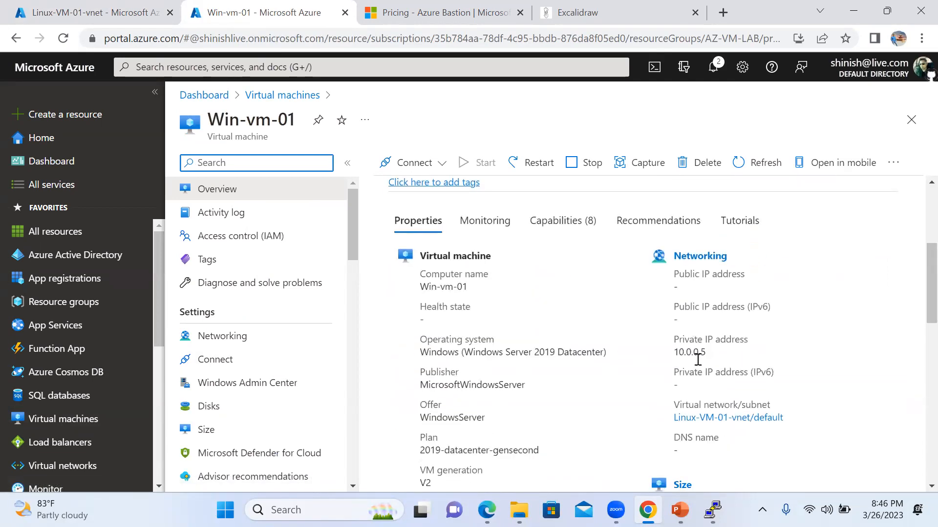
left_click_drag(707, 353, 676, 355)
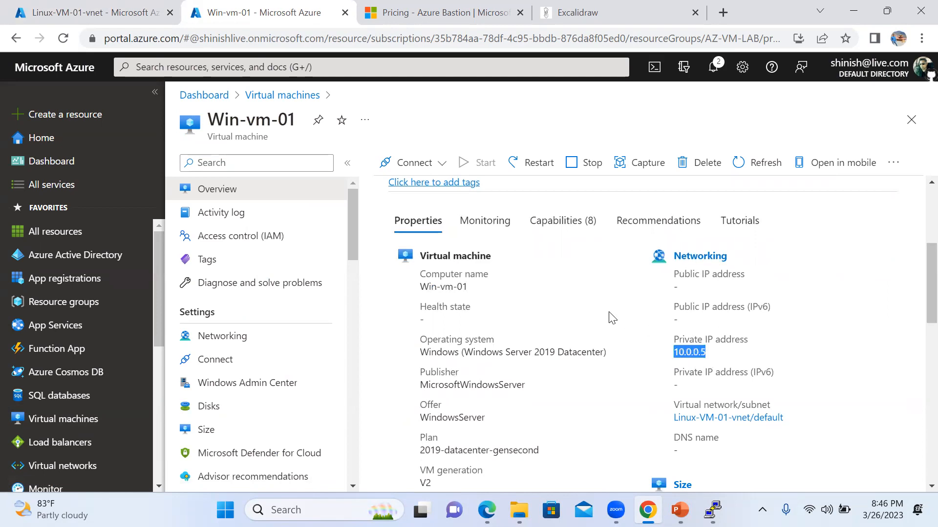
scroll(610, 317, "up", 5)
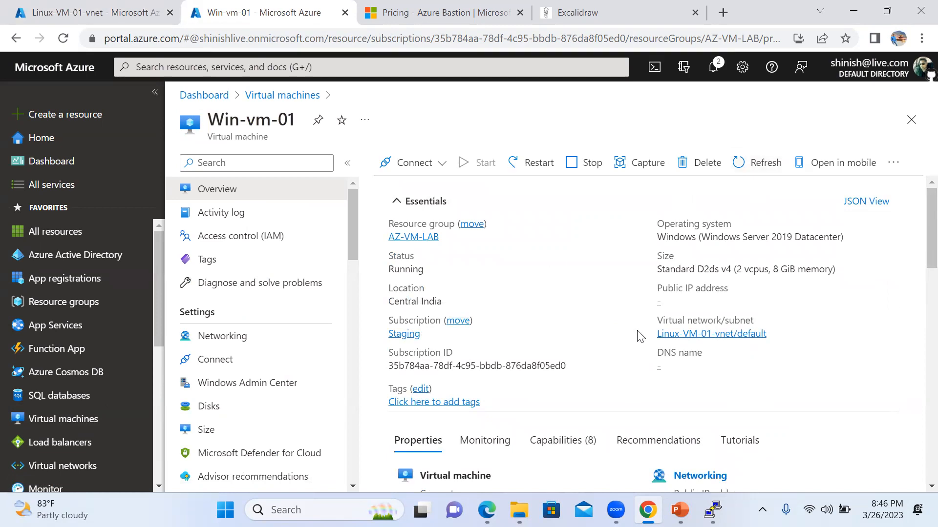
left_click(95, 13)
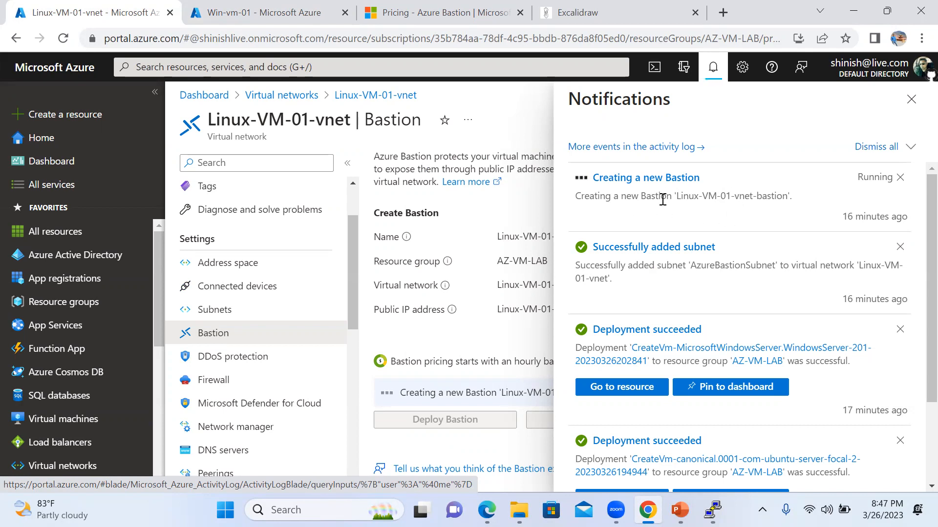
In PowerPoint's AZ-104VM deck, view the Hands-On Demo Lab slide, then the Bastion architecture slide.
left_click(679, 509)
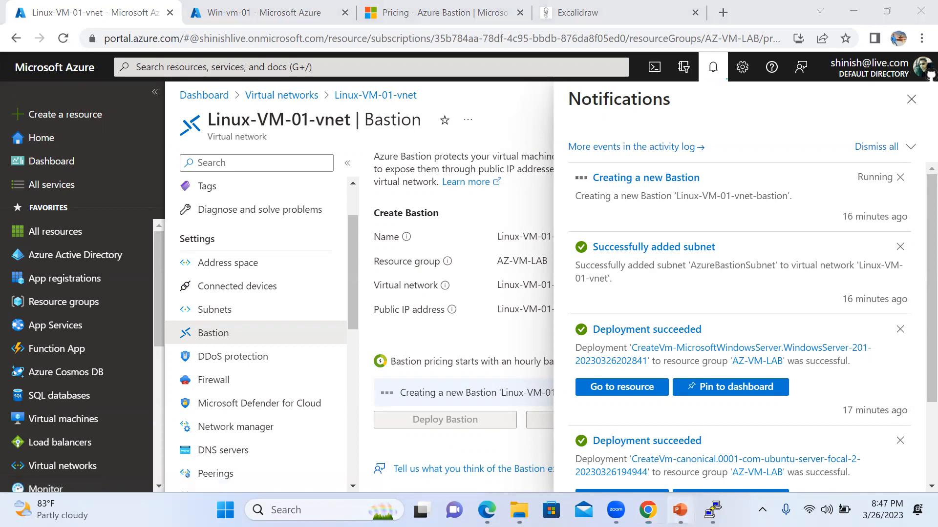
left_click(122, 350)
left_click(122, 293)
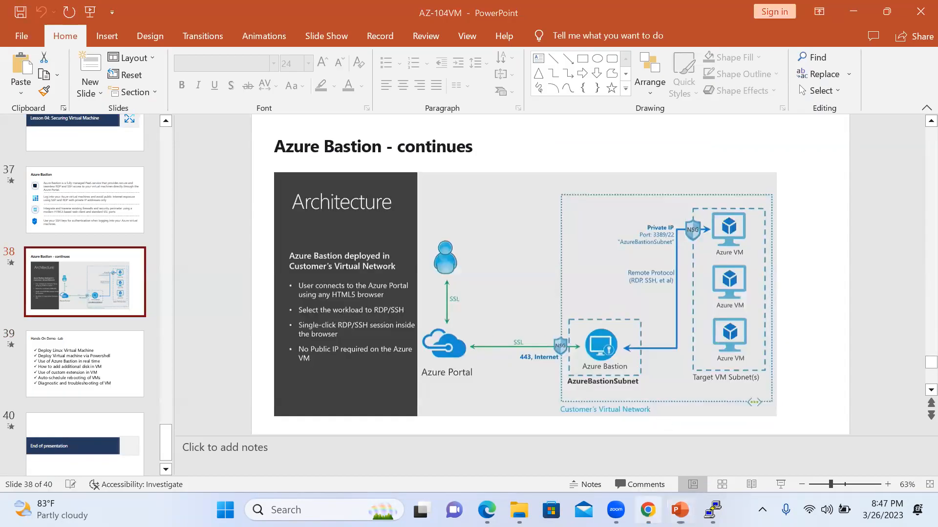
Return to the portal's Linux-VM-01-vnet Bastion page, where the bastion is now created.
left_click(648, 510)
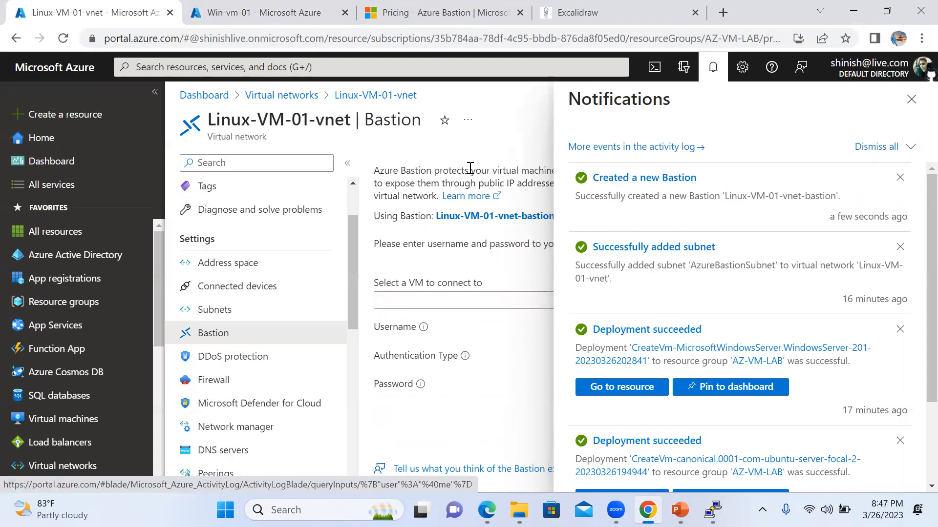
Dismiss notifications and refresh the Win-vm-01 overview, showing Linux-VM-01-vnet/default and no public IP.
left_click(912, 98)
left_click(63, 40)
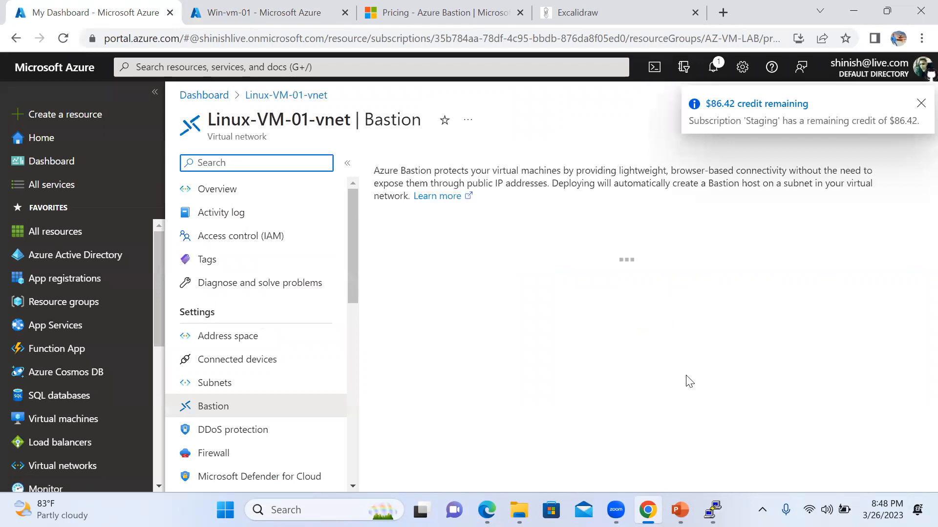
left_click(248, 17)
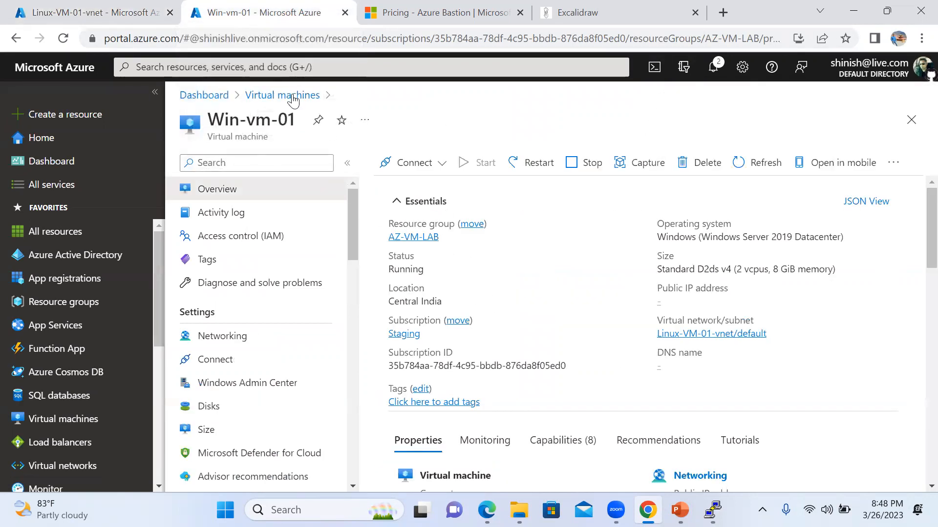
left_click(743, 161)
left_click(63, 38)
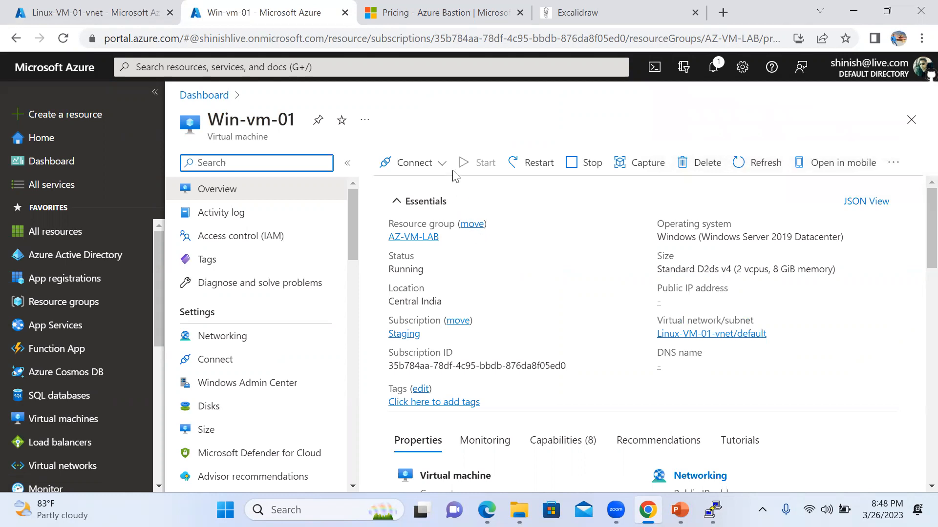
Open Win-vm-01's Bastion connection page and enter the admin username and password.
left_click(430, 162)
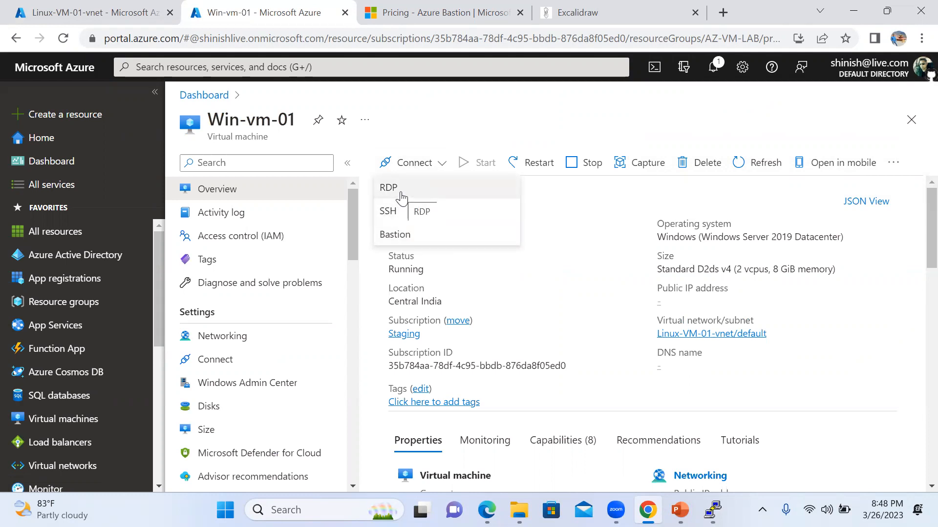
left_click(409, 243)
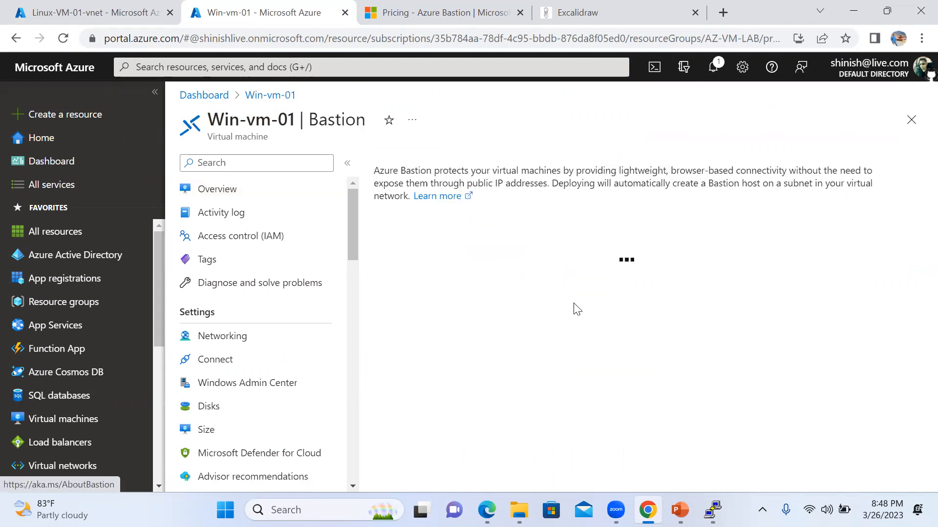
scroll(684, 298, "down", 1)
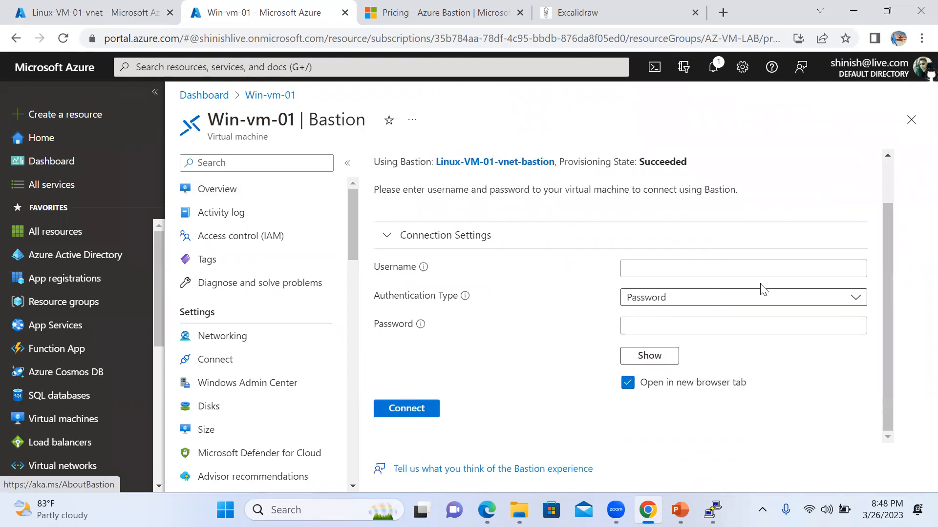
left_click(708, 270)
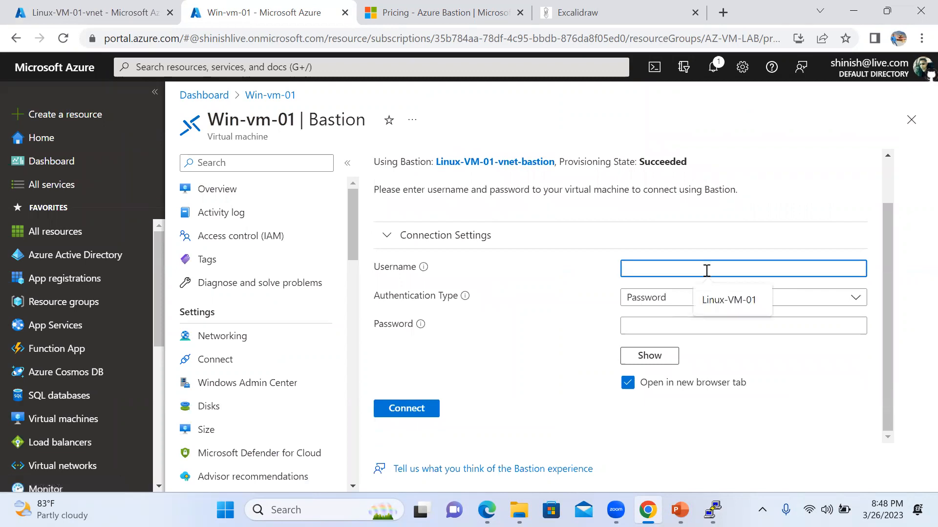
type("ajayadm")
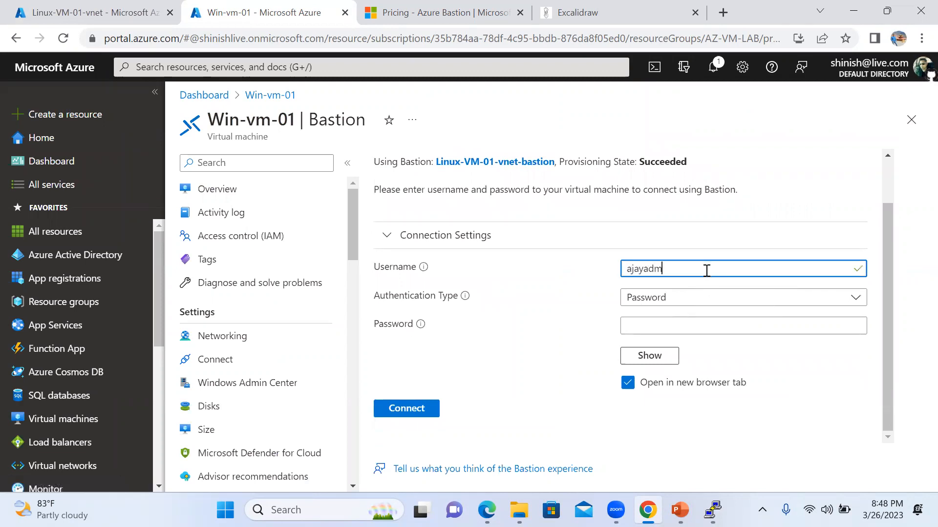
key("Tab")
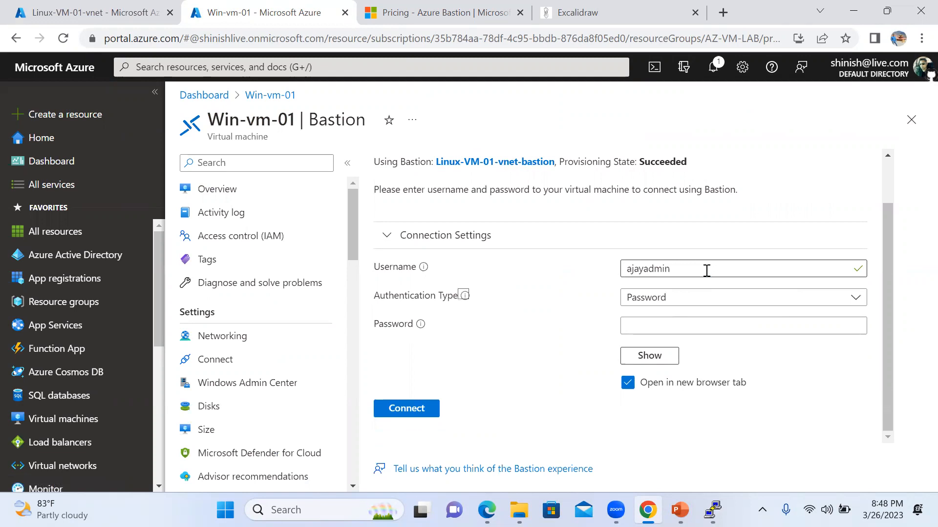
left_click(650, 327)
type("••")
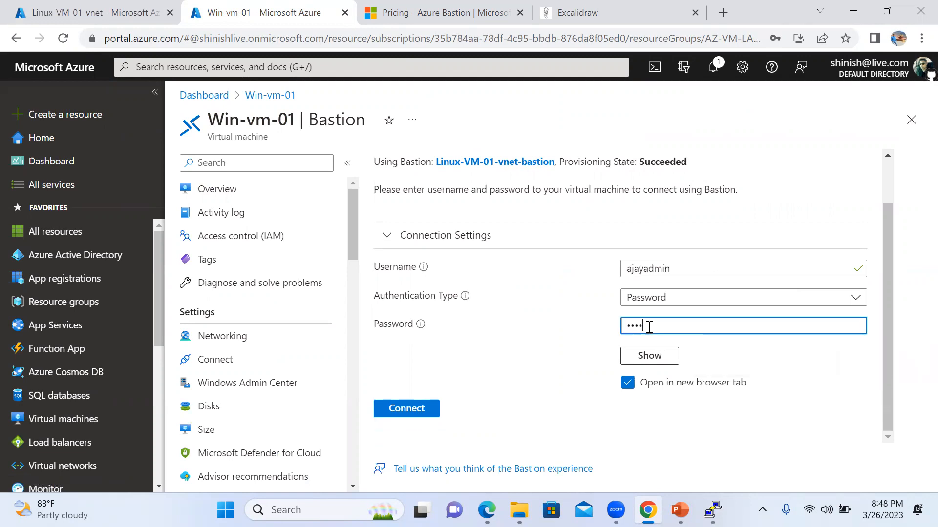
Try connecting, then set pop-ups from the portal to Always allow.
left_click(405, 412)
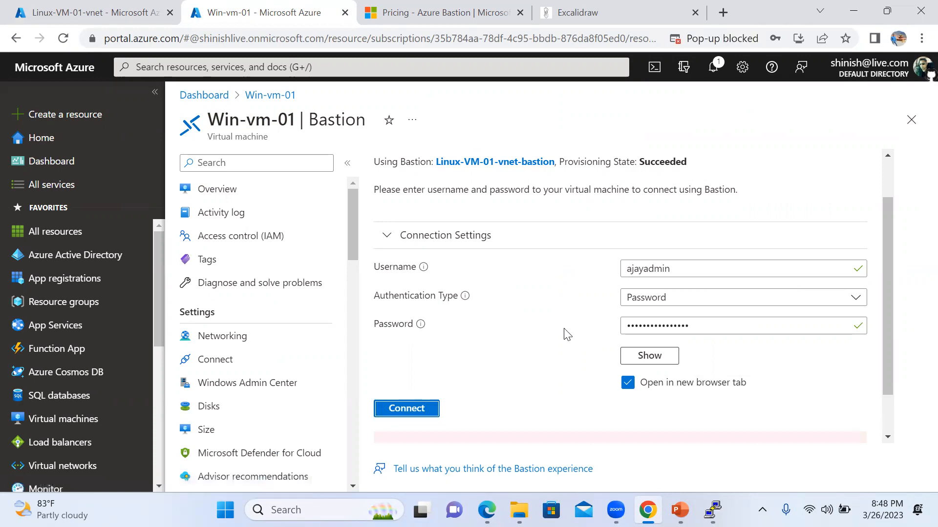
left_click(713, 41)
left_click(641, 109)
left_click(829, 171)
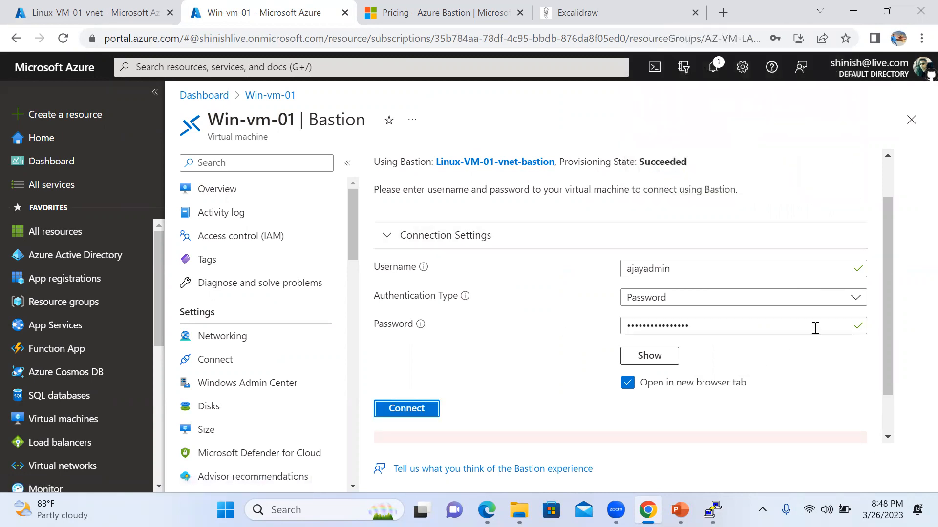
Reload the page, re-enter the admin credentials, and connect to Win-vm-01 via Bastion.
left_click(63, 38)
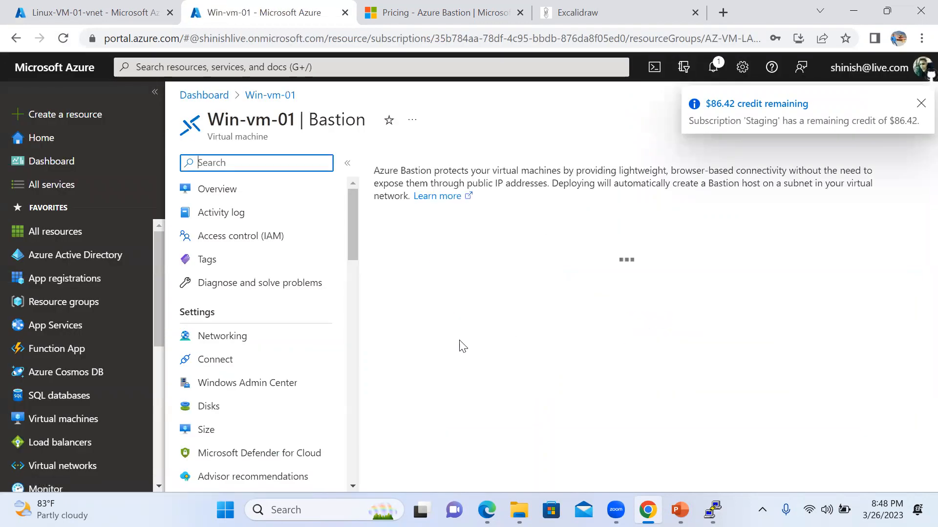
left_click(667, 324)
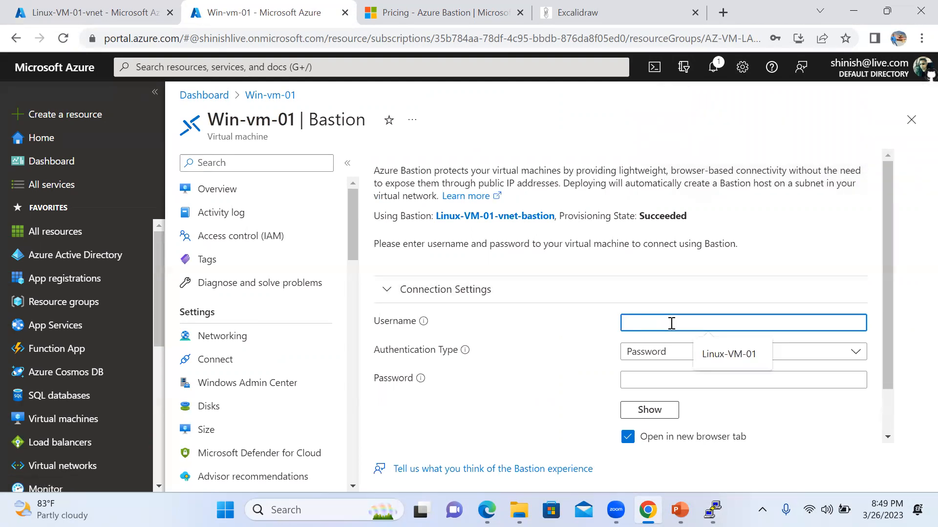
type("ajay")
key("Tab")
key("Tab")
key("Tab")
key("Tab")
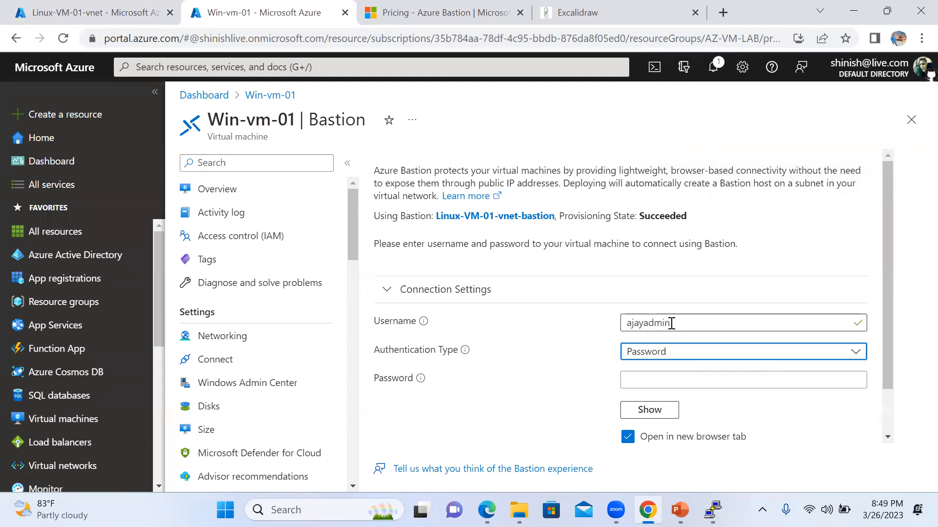
type("•")
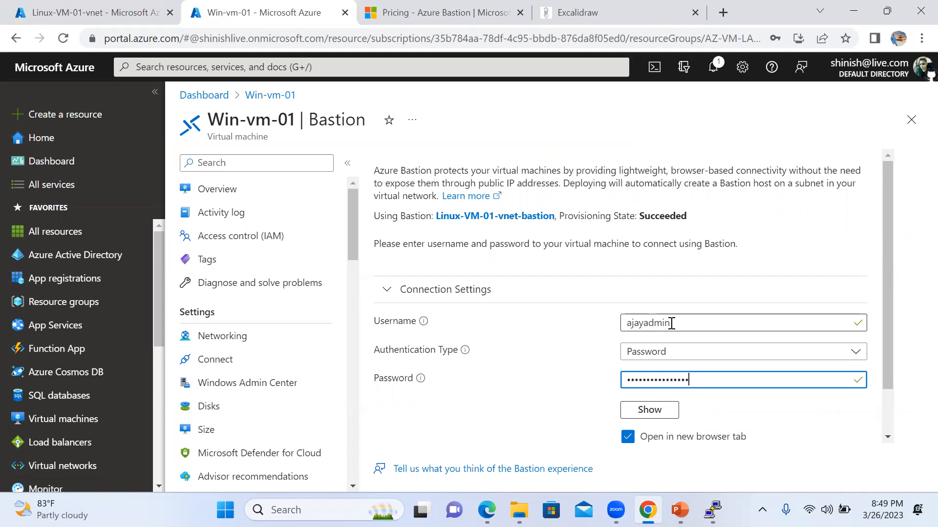
scroll(614, 324, "down", 2)
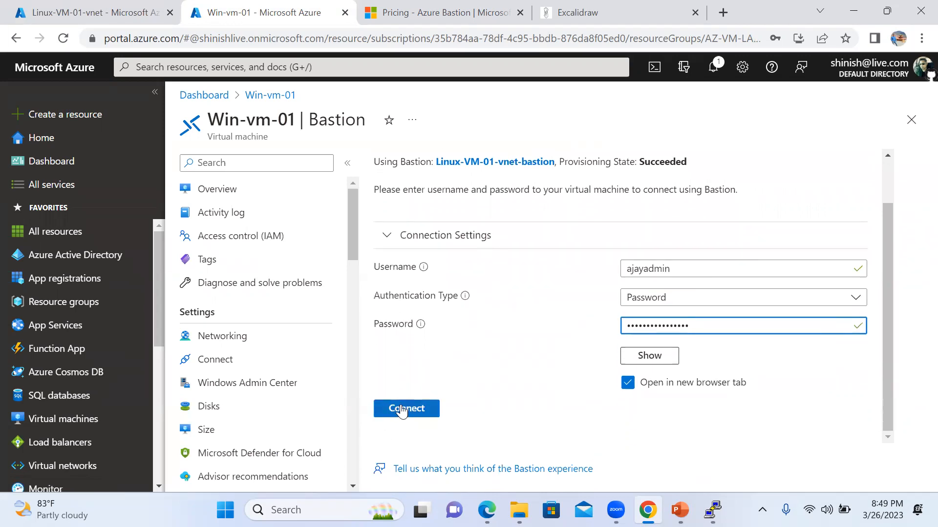
left_click(398, 409)
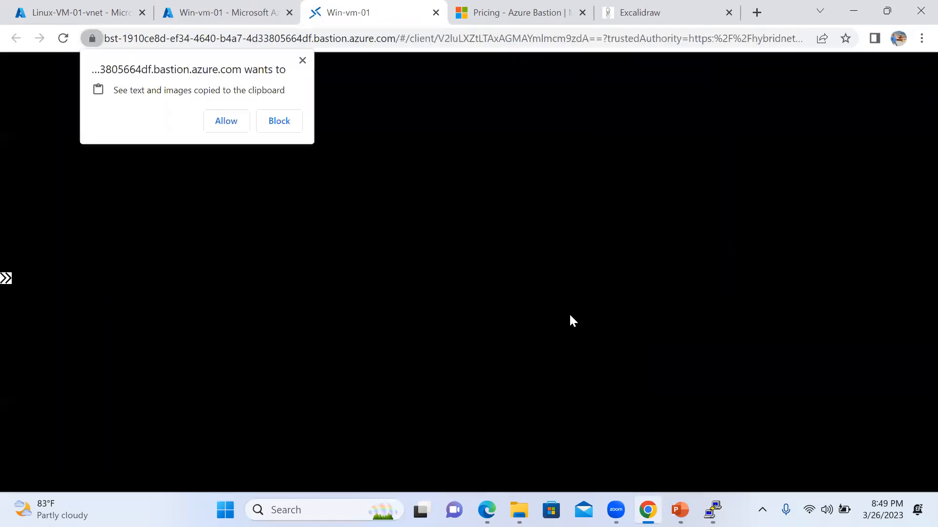
Answer the clipboard prompt, launch Server Manager, dismiss Windows Admin Center, and view Local Server.
left_click(226, 122)
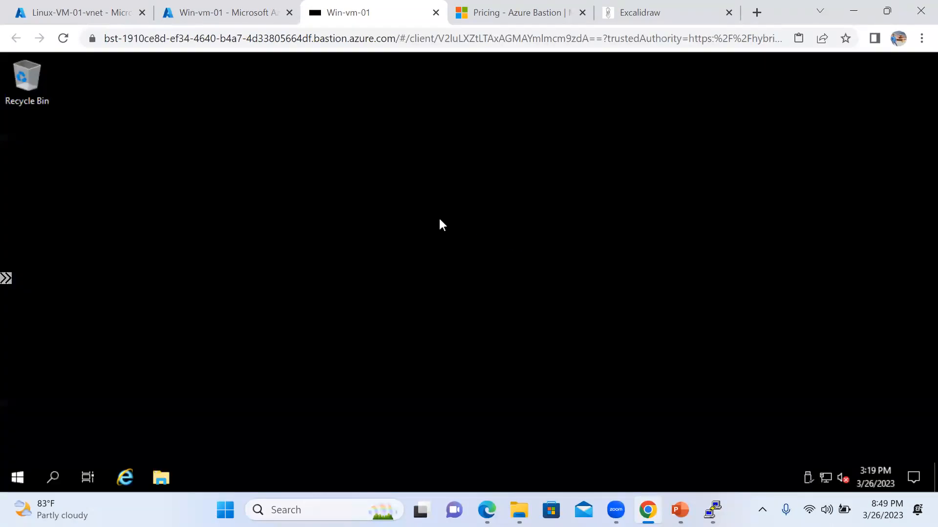
left_click(18, 477)
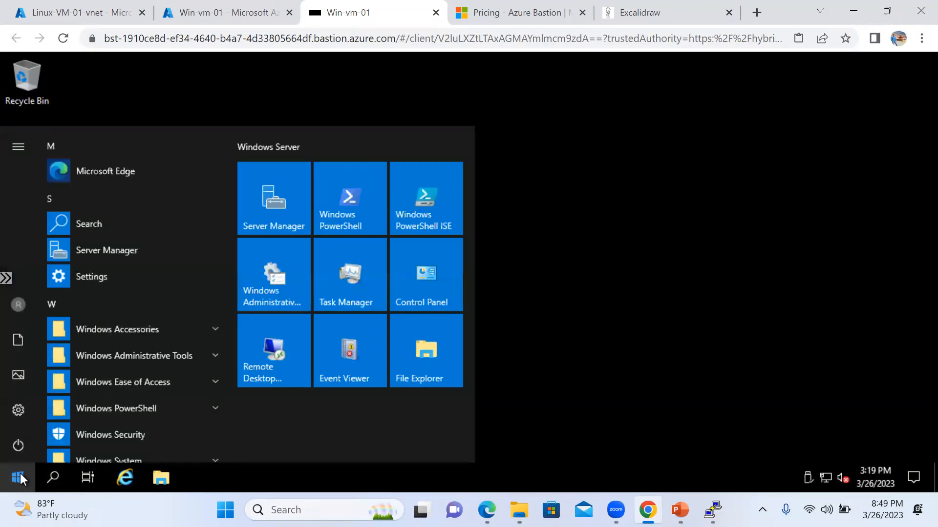
left_click(271, 210)
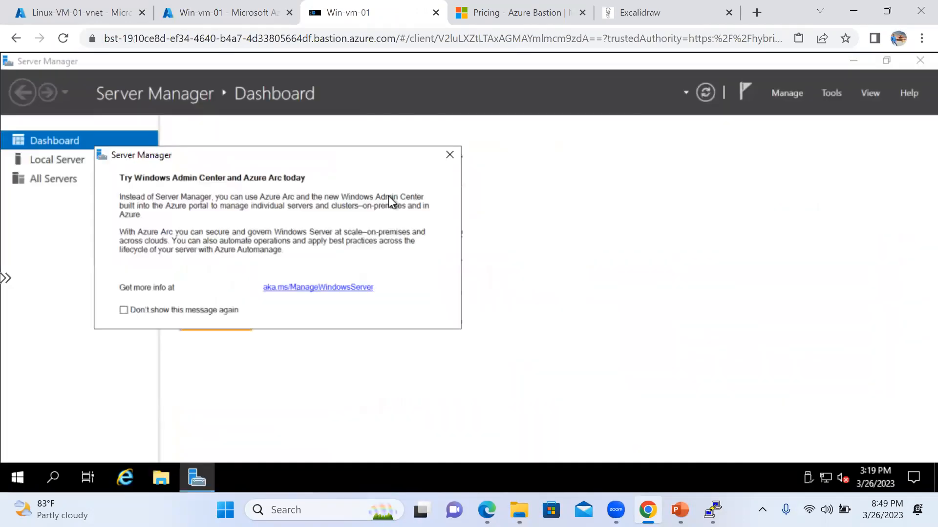
left_click(452, 155)
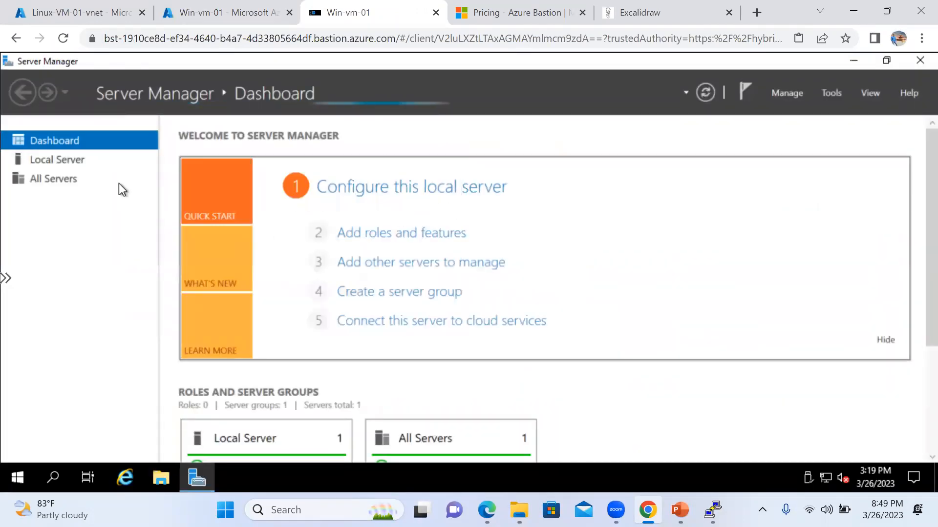
left_click(67, 162)
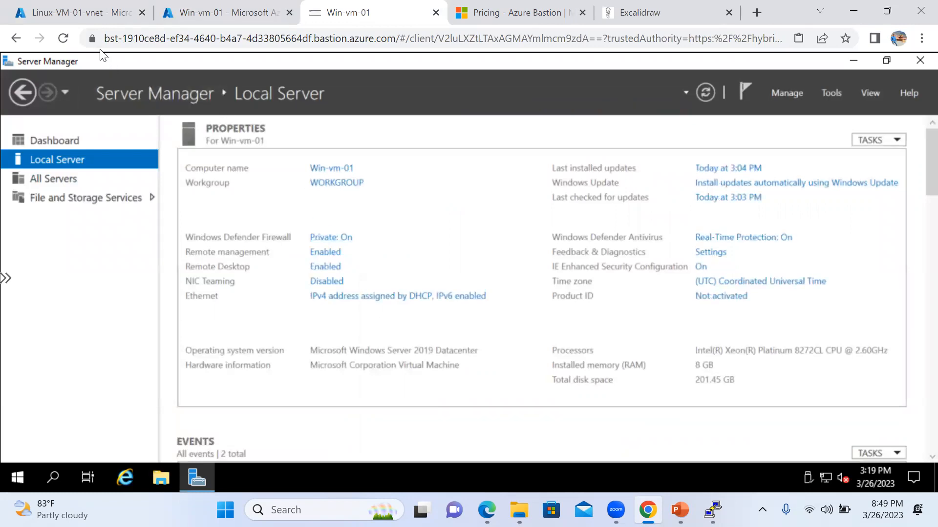
Inspect the valid bastion host certificate issued for bastion.azure.com, then reopen the site information.
left_click(93, 39)
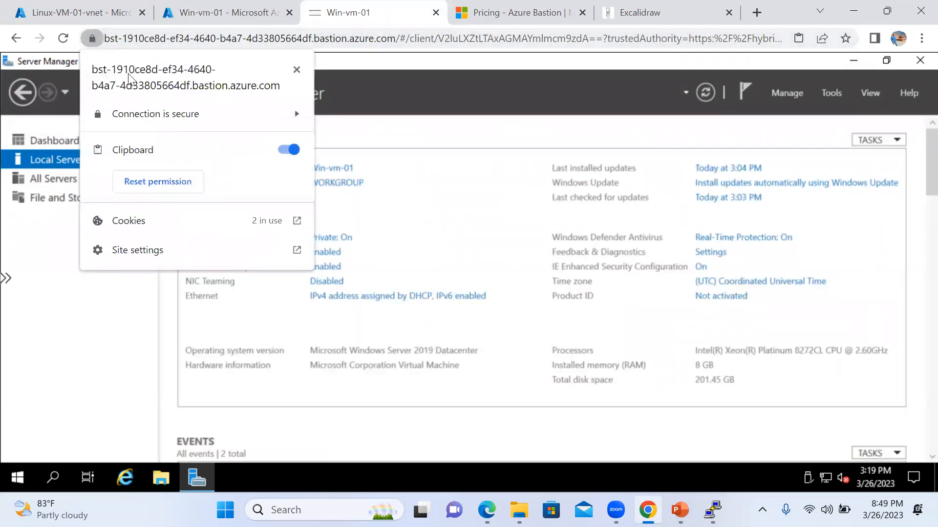
left_click(159, 117)
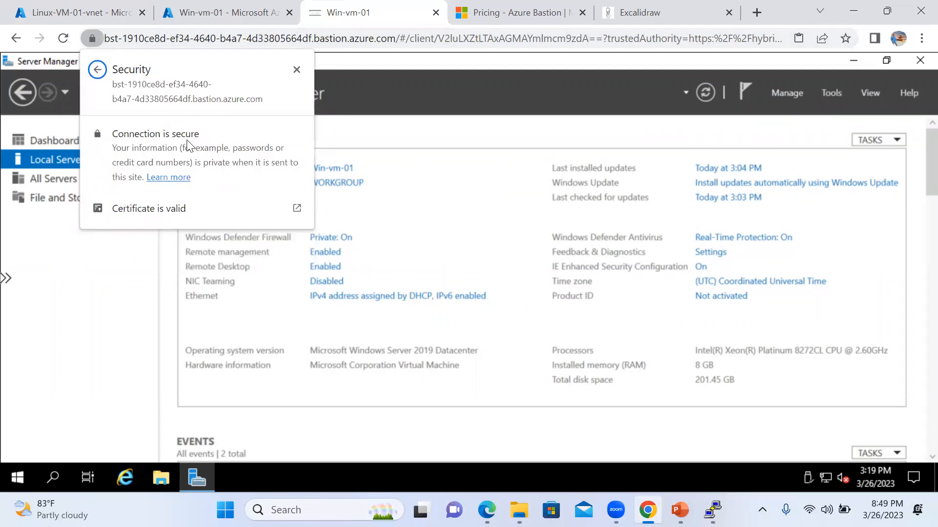
left_click(159, 210)
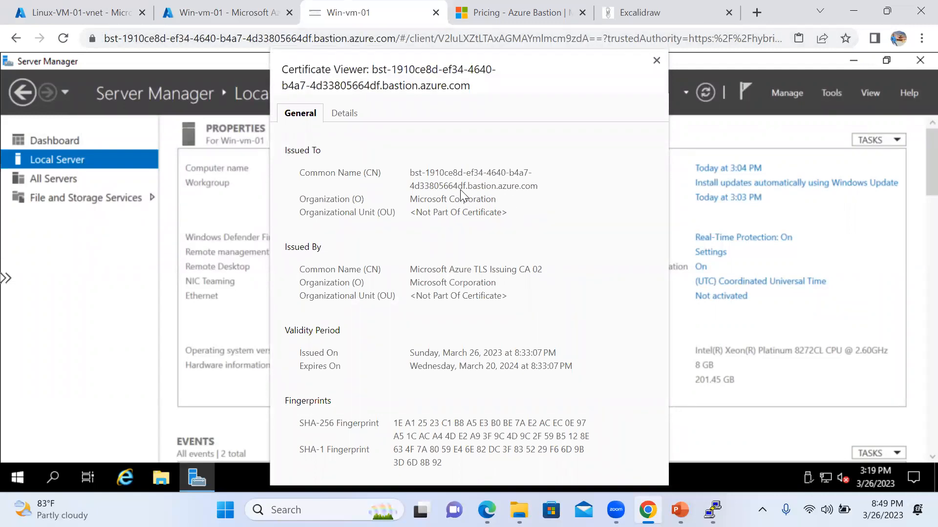
left_click_drag(467, 185, 542, 192)
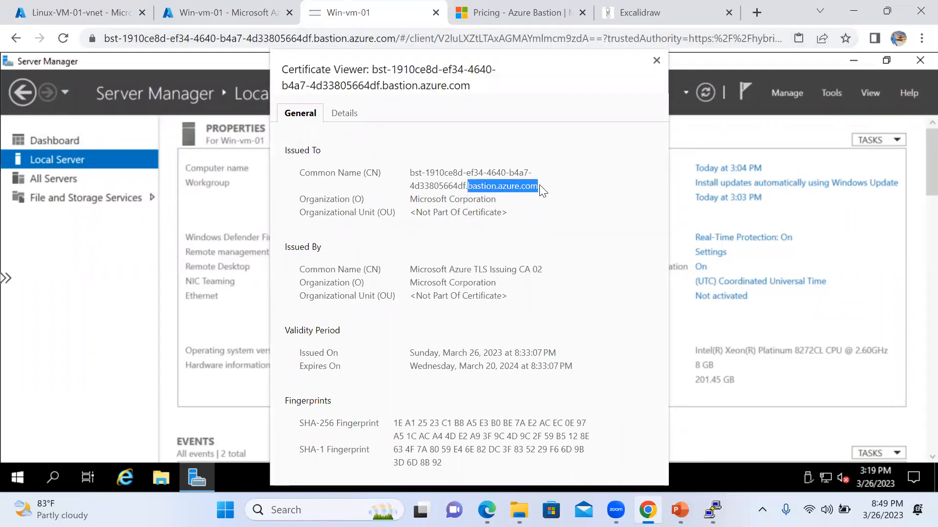
left_click(657, 61)
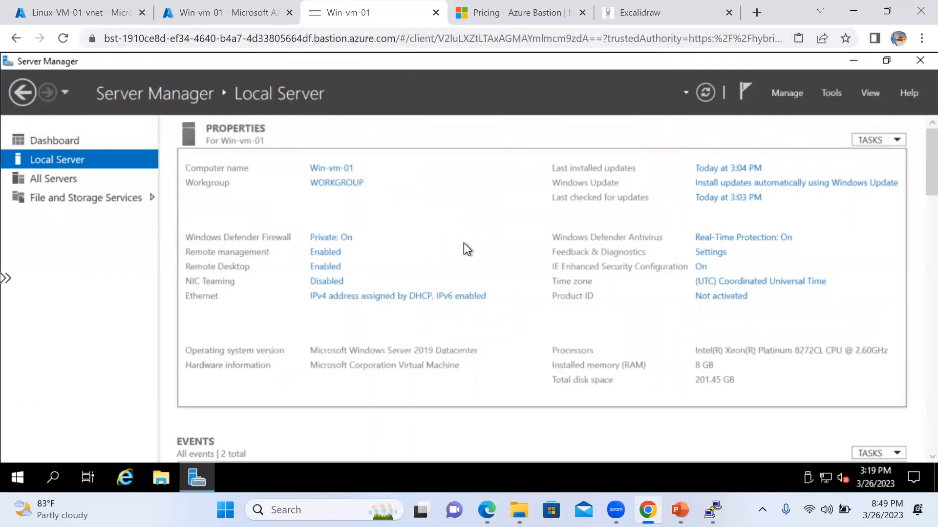
left_click(91, 42)
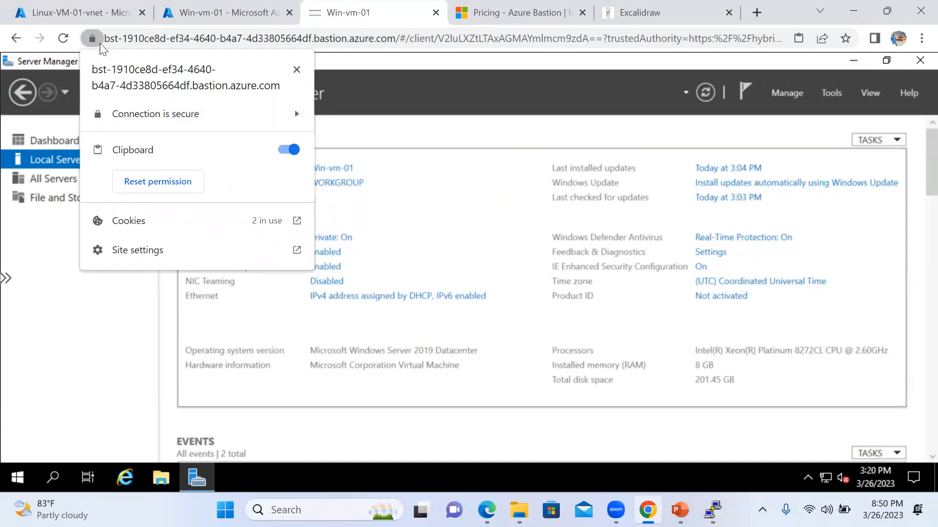
Navigate from the Linux-VM-01-vnet overview to the Linux-VM-01 virtual machine.
left_click(82, 14)
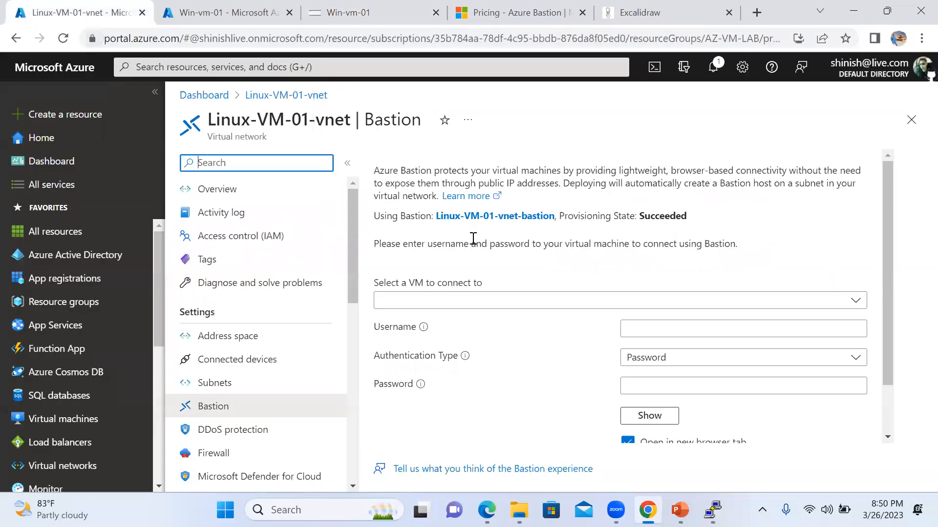
left_click(293, 97)
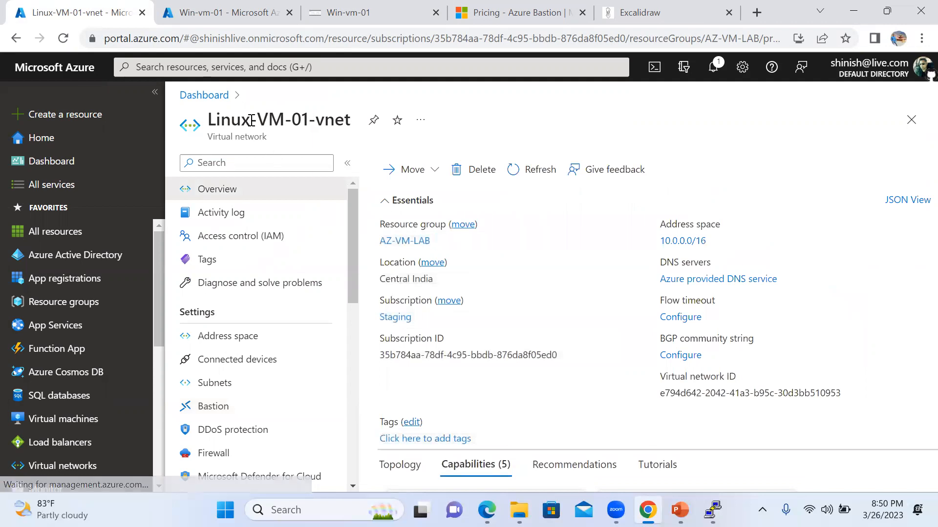
left_click(95, 419)
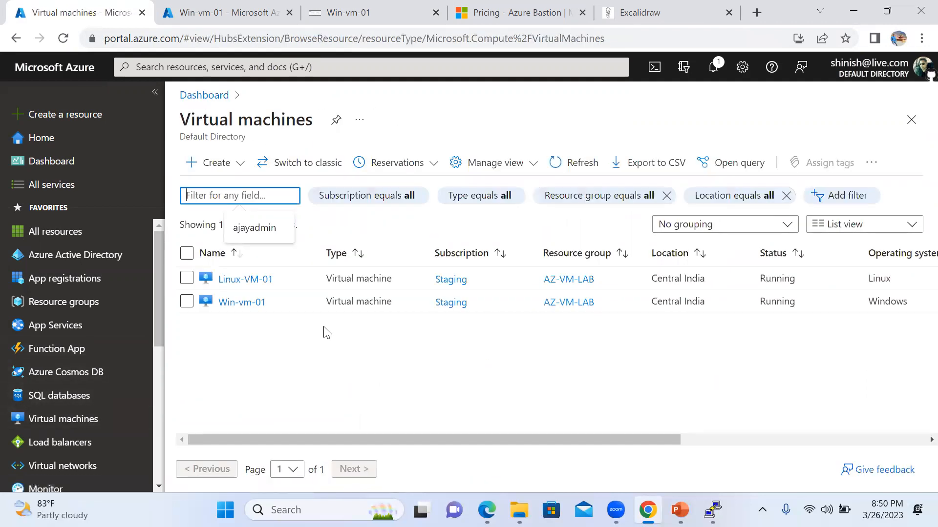
left_click(256, 283)
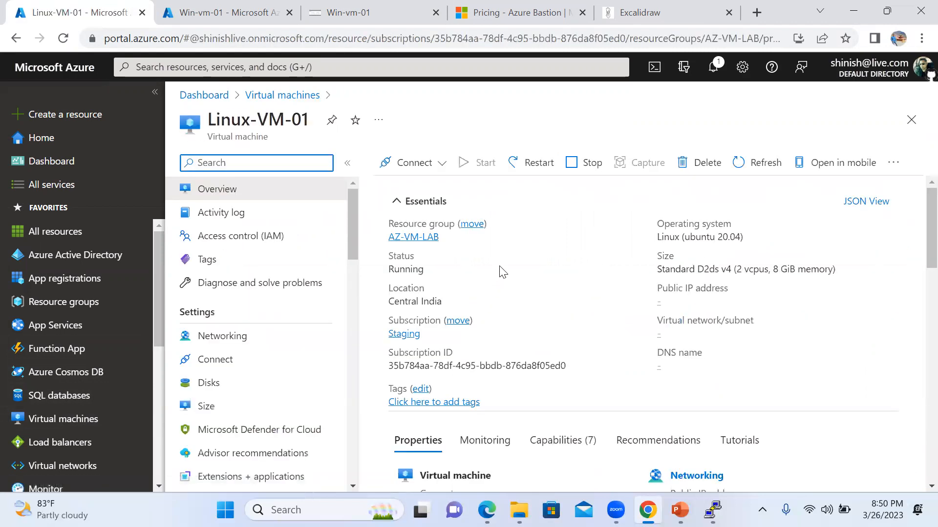
Connect to Linux-VM-01 through Bastion using the admin username and password.
left_click(446, 168)
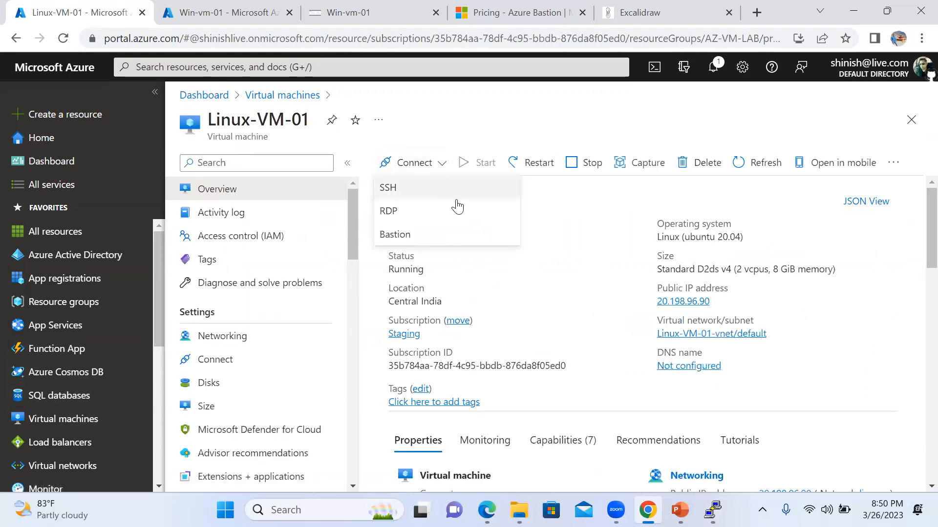
left_click(452, 238)
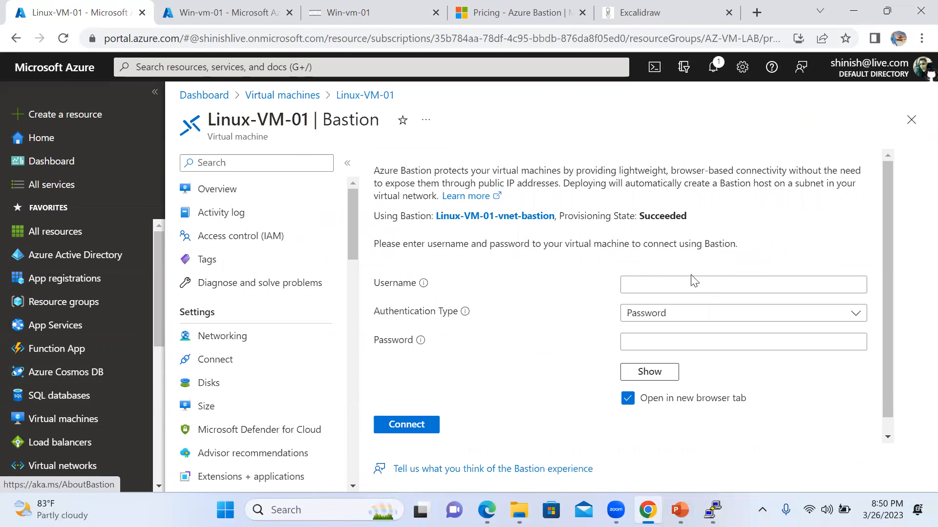
left_click(663, 292)
type("ajayadmin")
key("Tab")
key("Tab")
type("Pas")
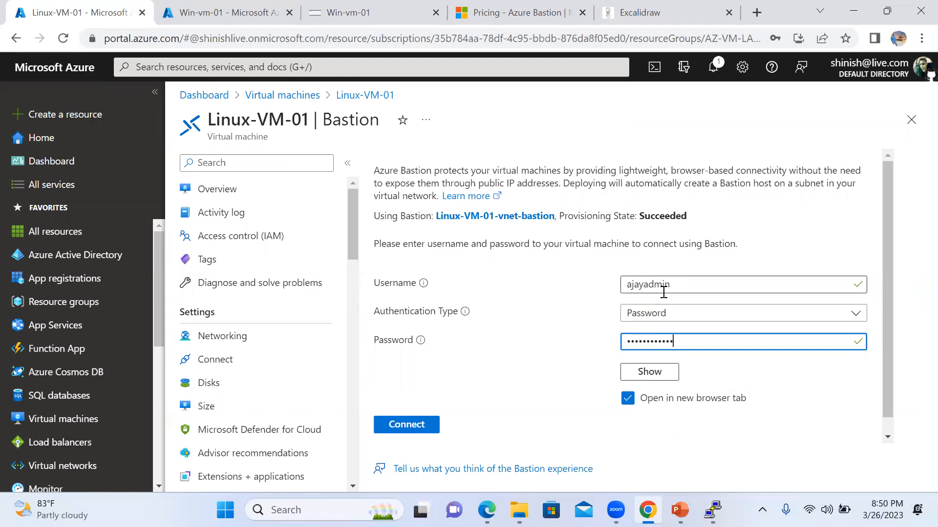
scroll(565, 303, "down", 1)
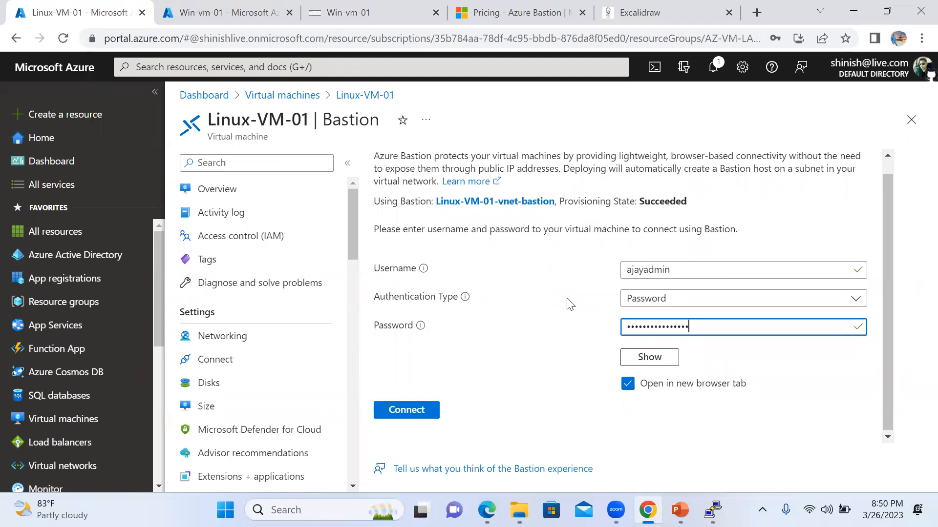
left_click(409, 412)
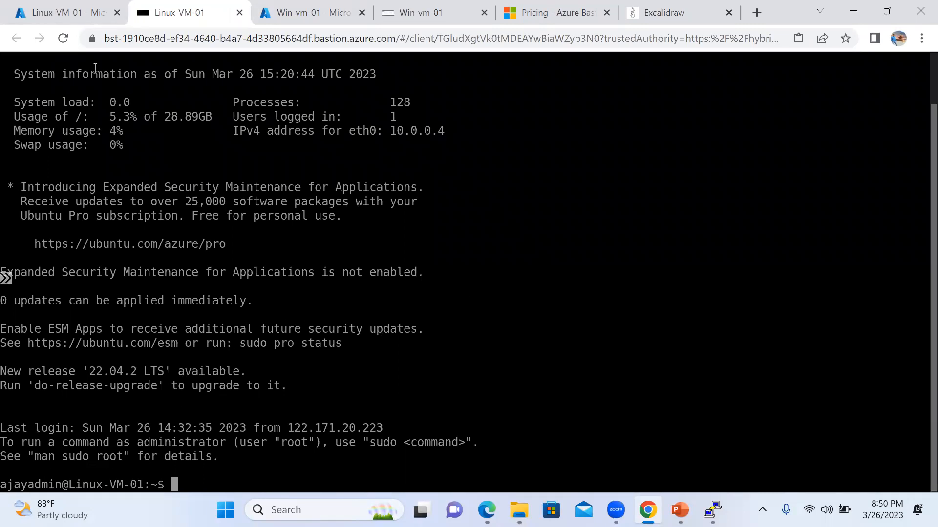
Switch between the portal's virtual machines list and the Linux-VM-01 shell tab.
left_click(55, 15)
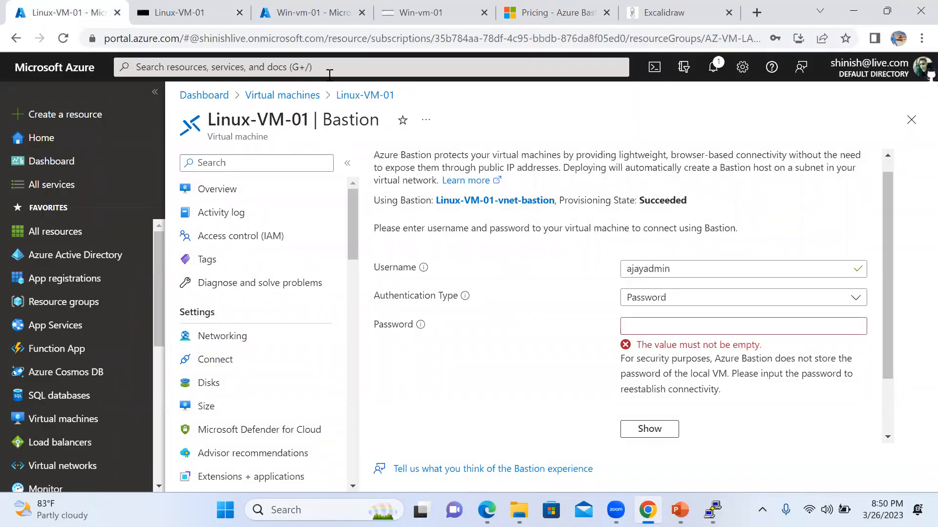
left_click(293, 96)
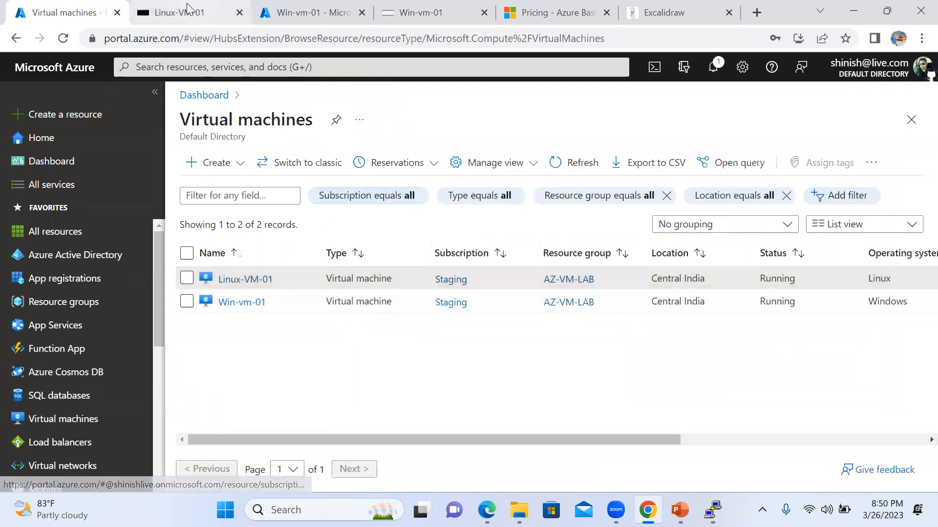
left_click(193, 12)
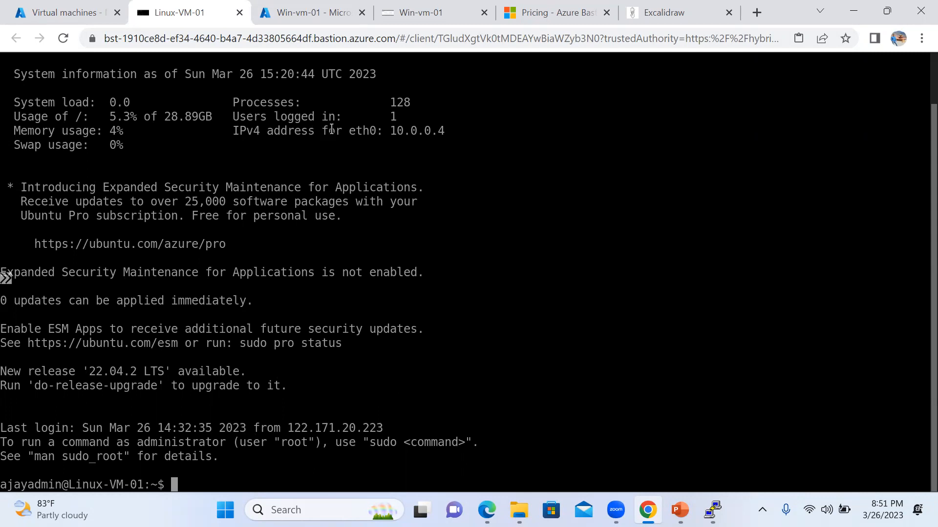
left_click(65, 13)
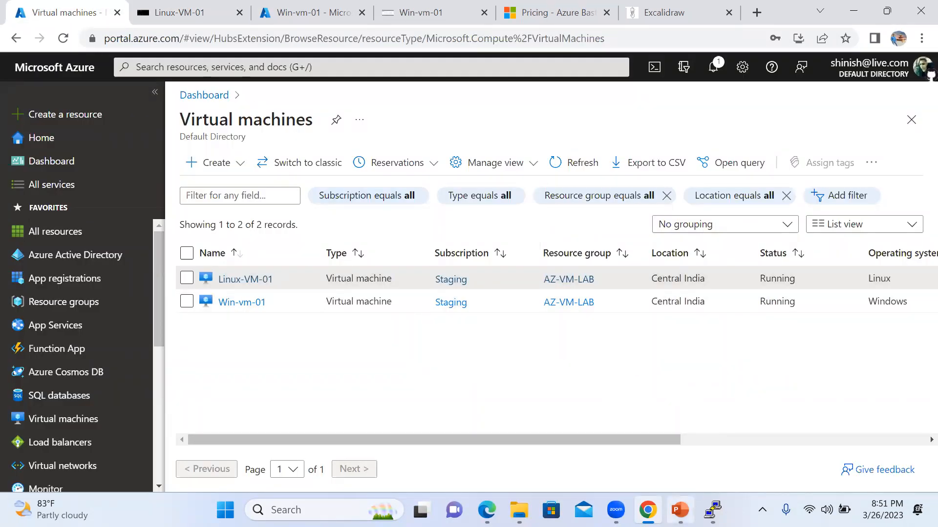
Show the Azure Bastion architecture slide, then return to the Win-vm-01 Bastion page.
left_click(680, 510)
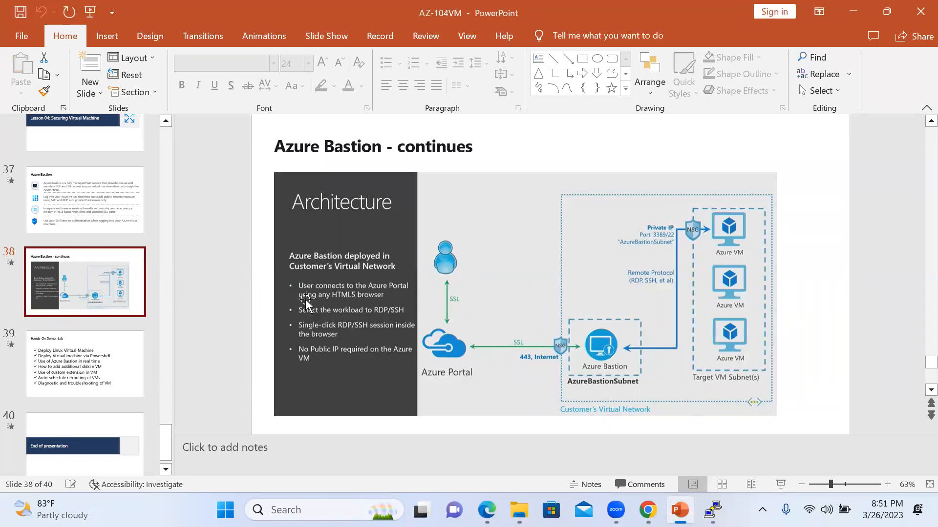
left_click(647, 510)
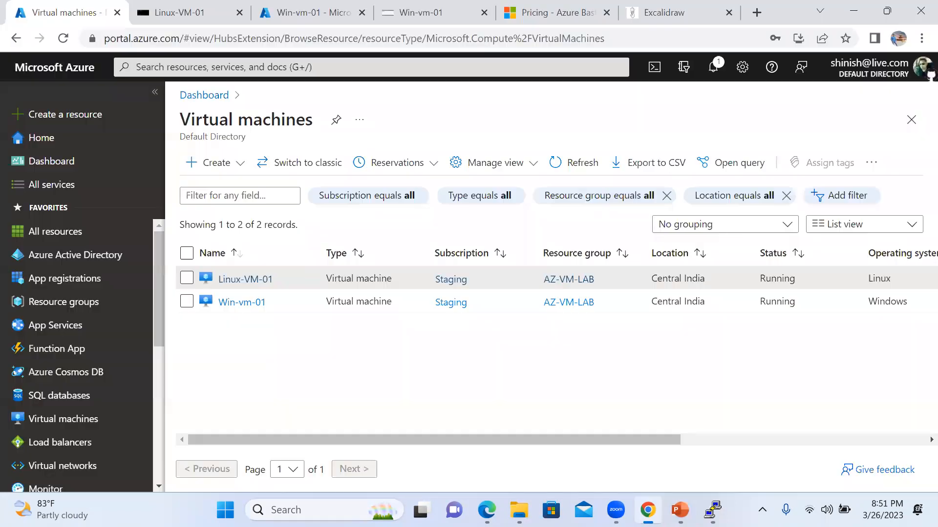
left_click(415, 12)
left_click(315, 19)
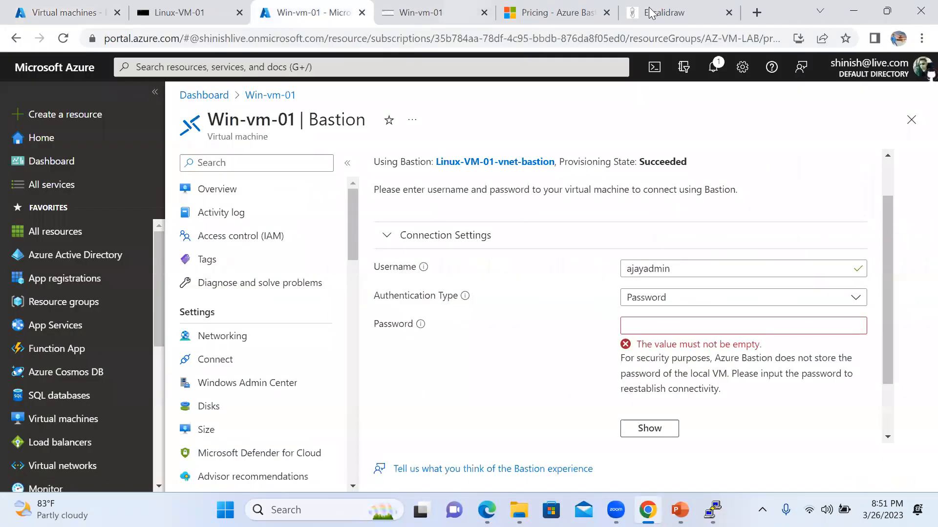
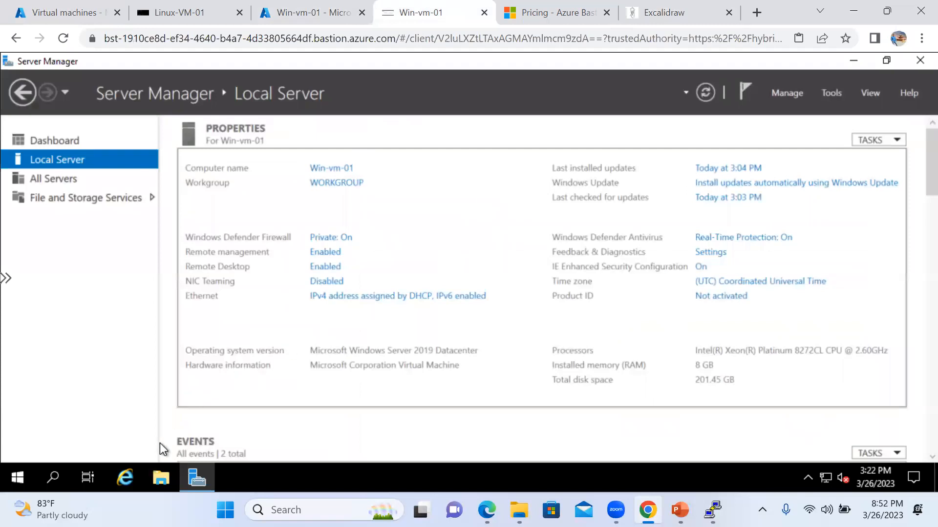
Check Win-vm-01's C: (116 GB free of 126 GB) and D: drives in This PC, then return to the portal.
left_click(155, 477)
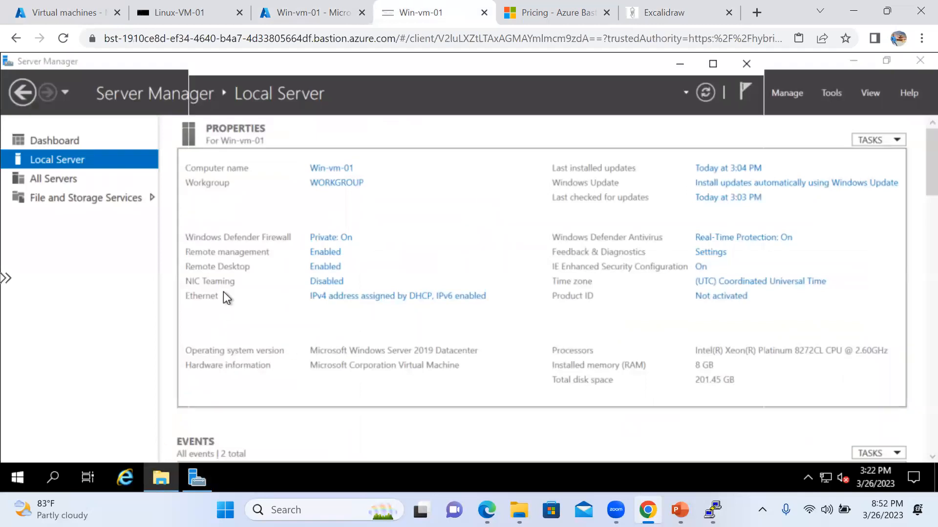
left_click(236, 232)
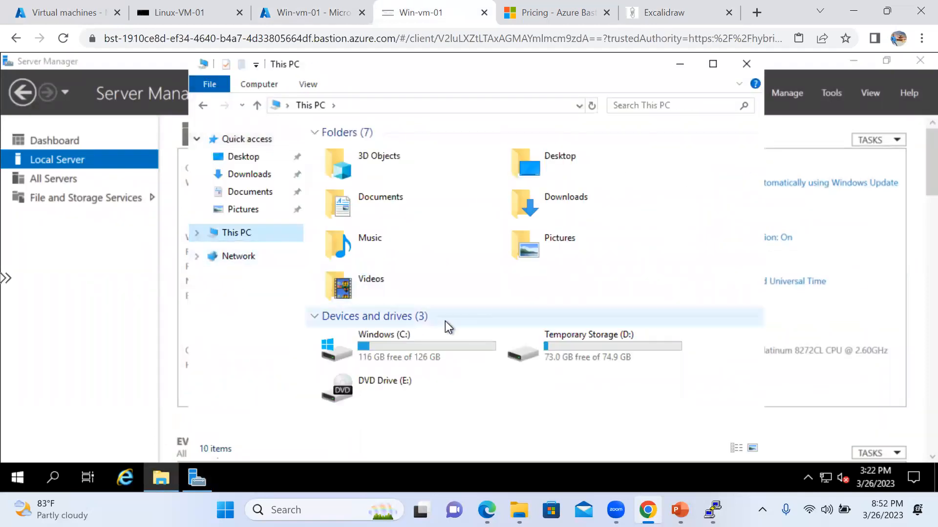
left_click(429, 348)
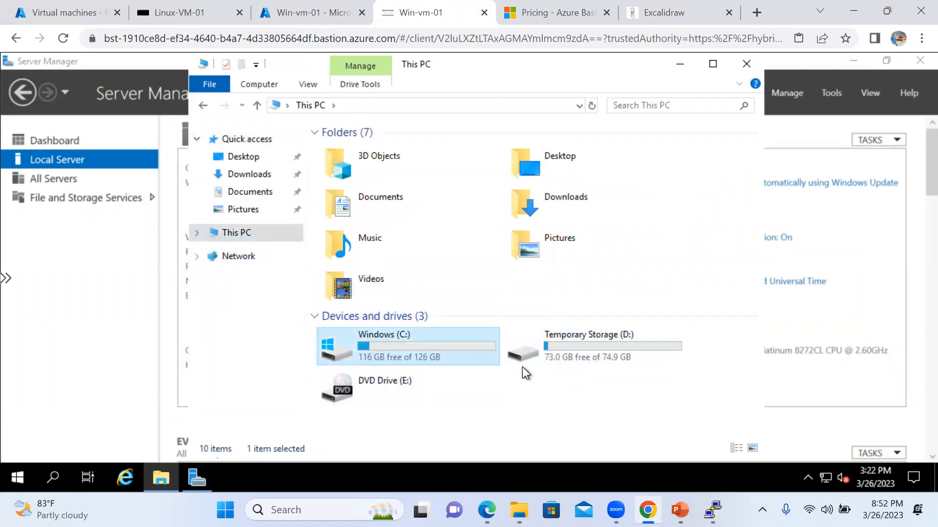
left_click(553, 354)
left_click_drag(455, 59, 419, 51)
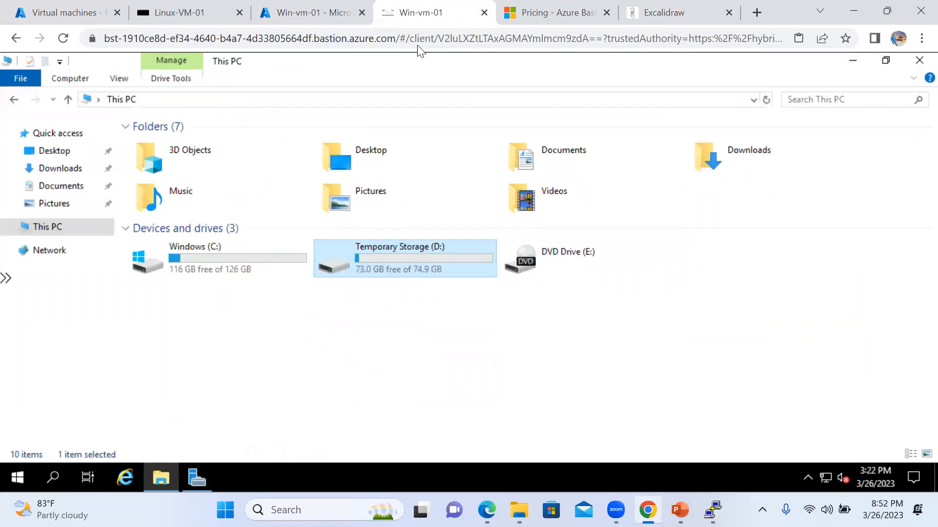
left_click(887, 61)
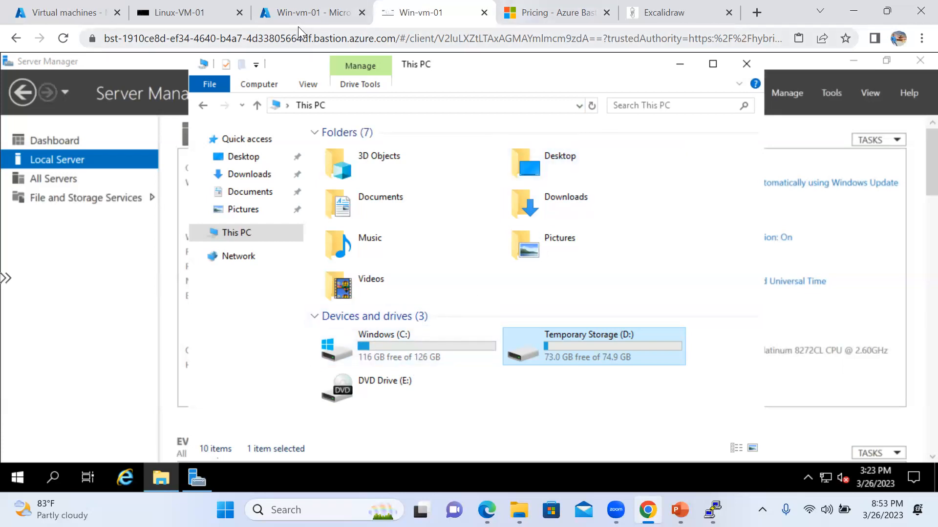
left_click(312, 18)
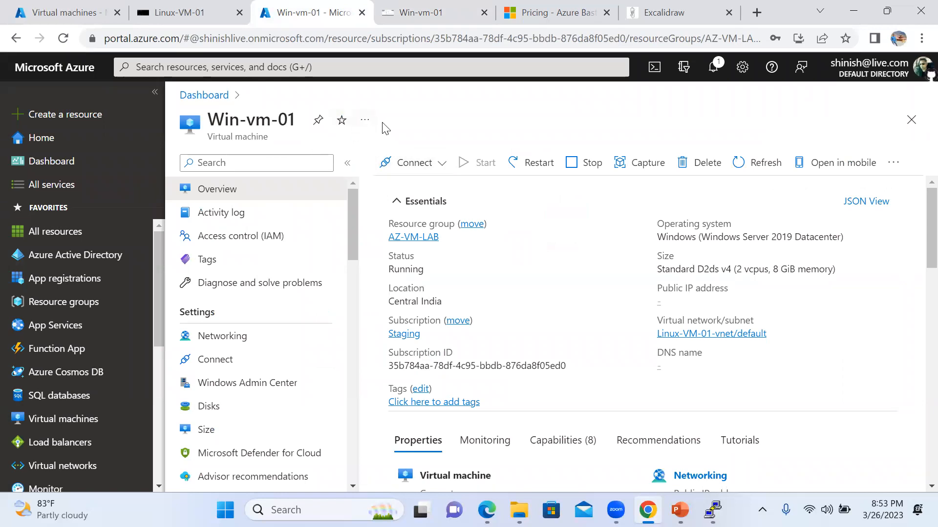
List the virtual machines and confirm Win-vm-01 runs in Central India under AZ-VM-LAB.
left_click(73, 420)
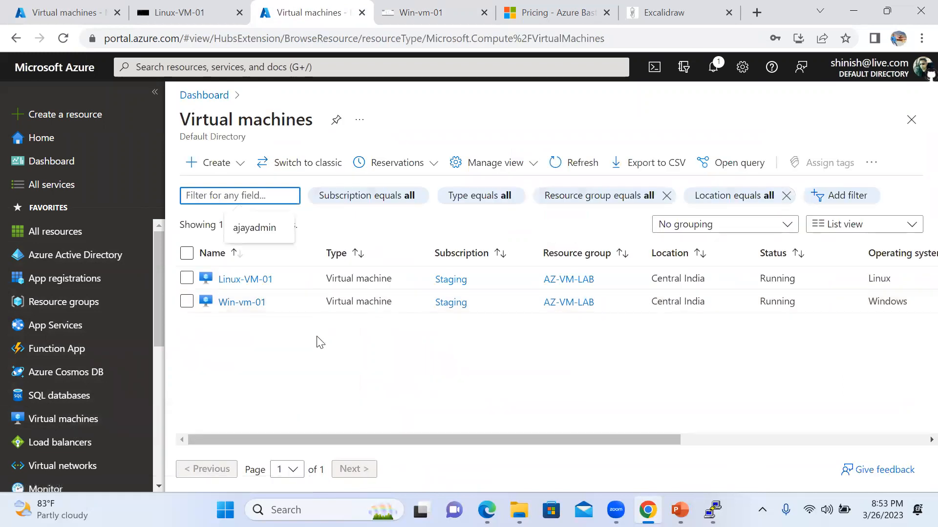
left_click(714, 299)
left_click_drag(714, 299, 653, 303)
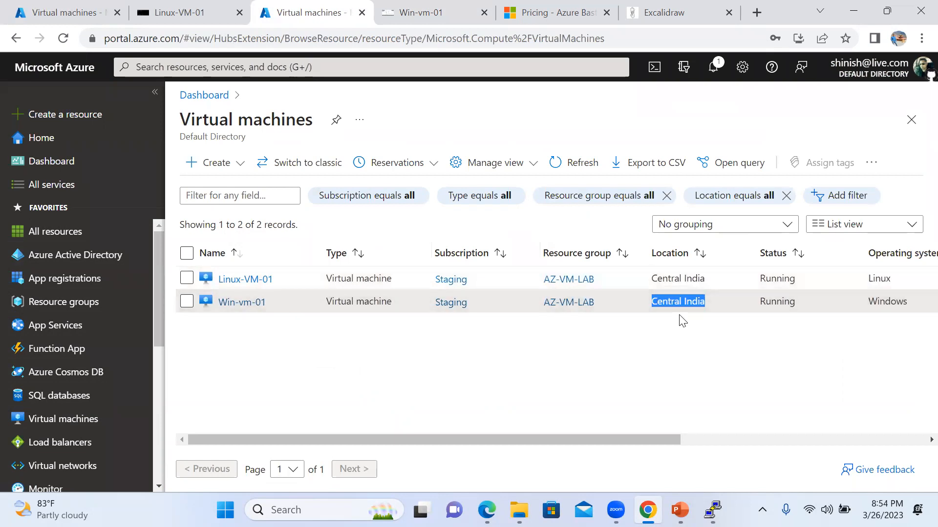
left_click(266, 68)
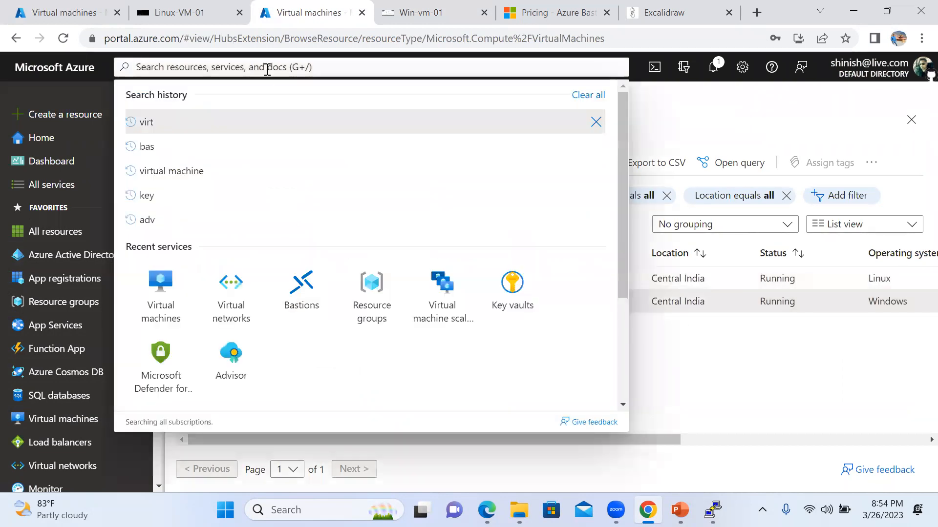
Start a new key vault from the Key vaults service in resource group AZ-VM-LAB.
type("key")
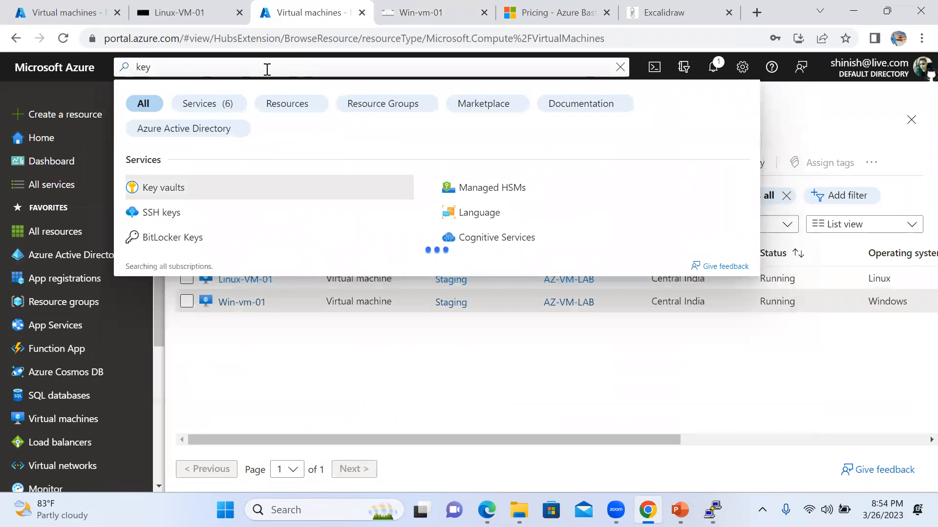
left_click(199, 190)
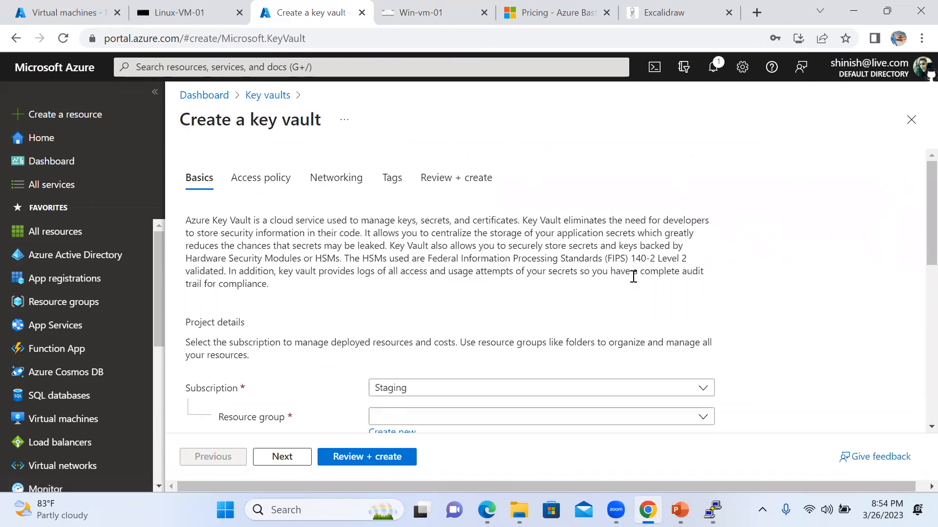
scroll(630, 274, "down", 4)
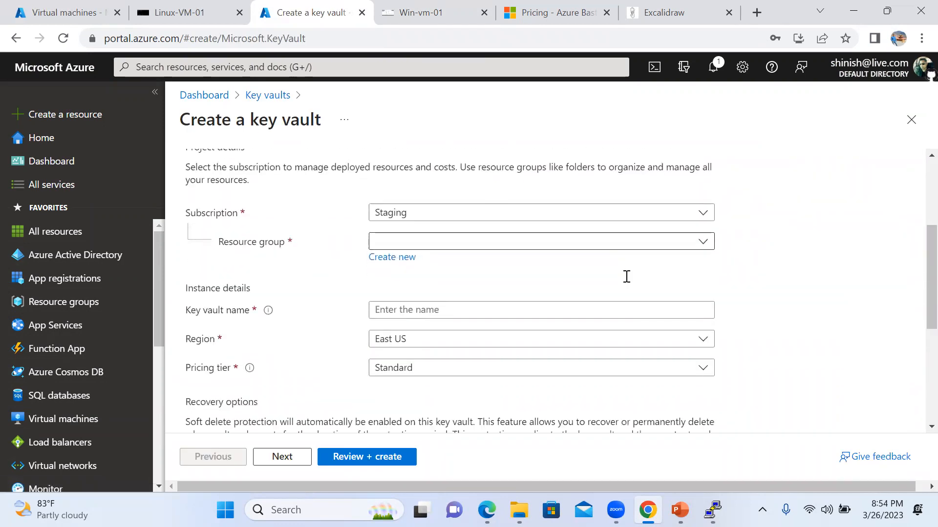
left_click(467, 200)
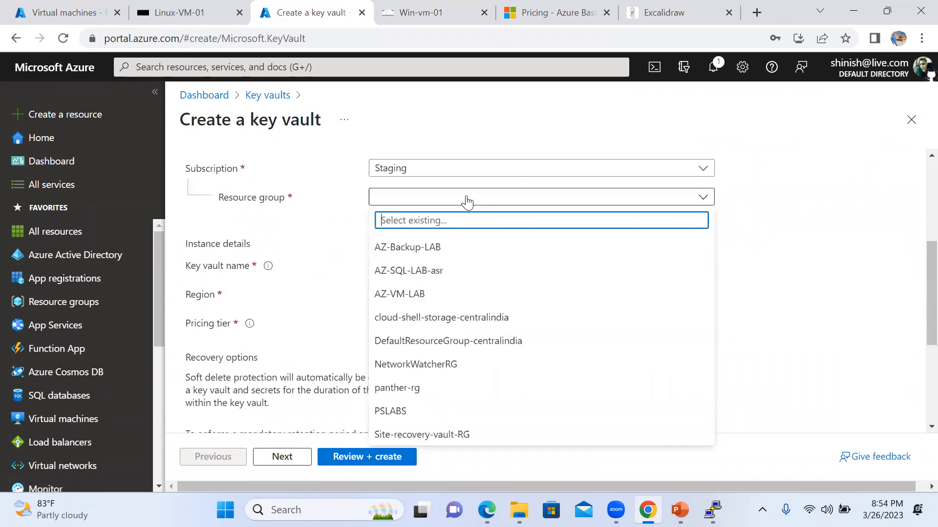
left_click(435, 294)
Name the key vault my-dev-protection and set its region to Central India.
left_click(441, 267)
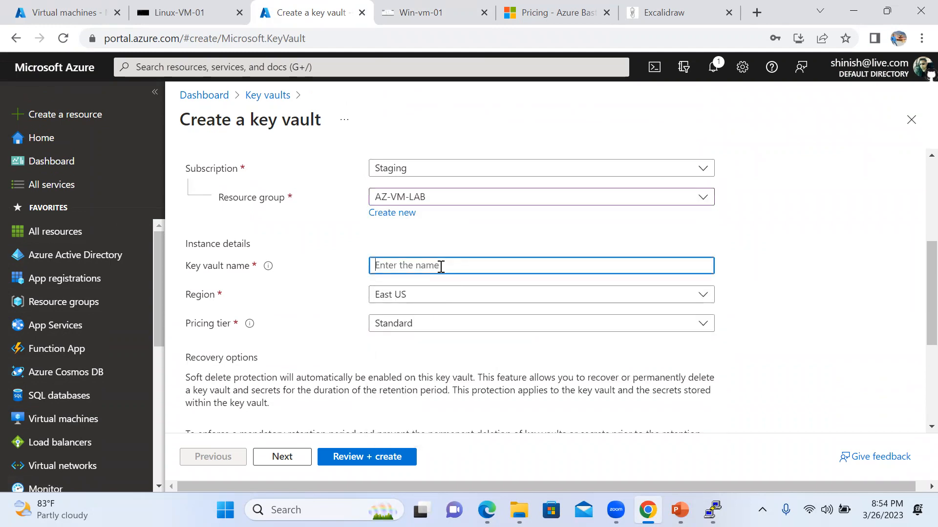
type("my-dev-protection")
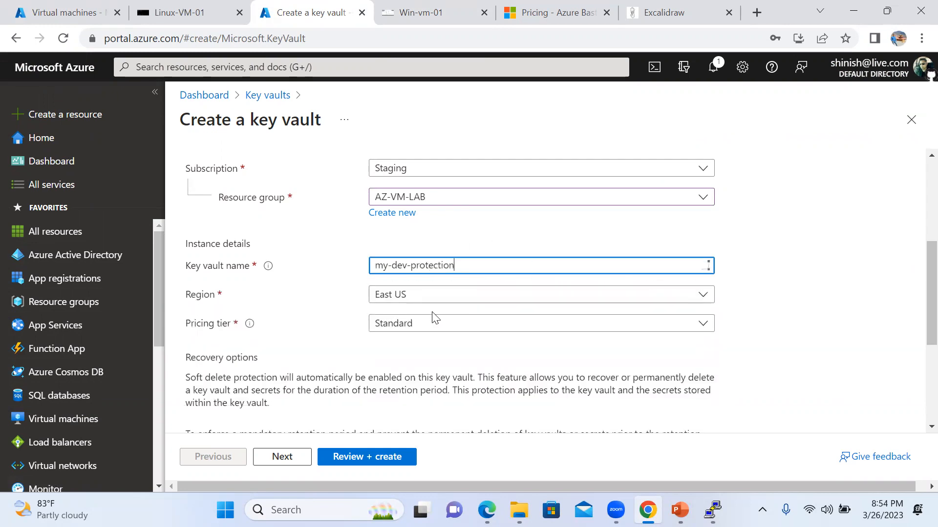
left_click(424, 296)
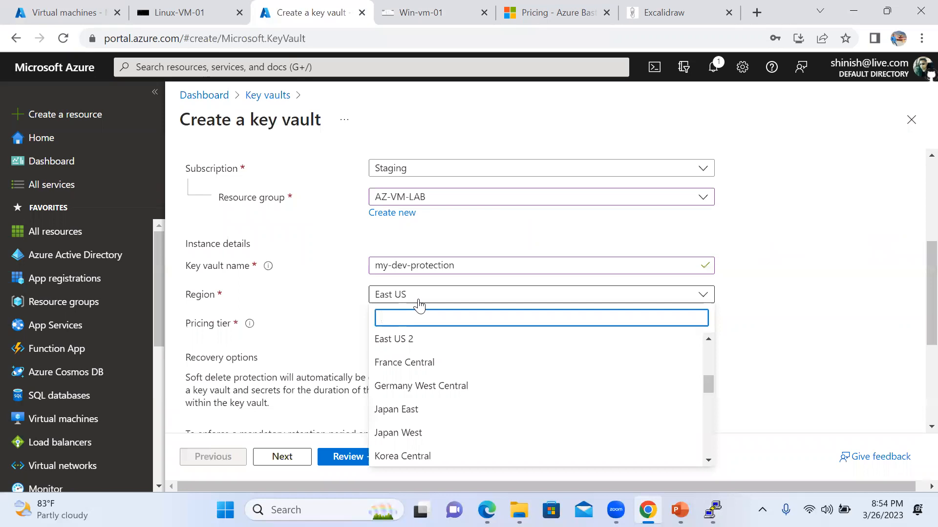
type("central")
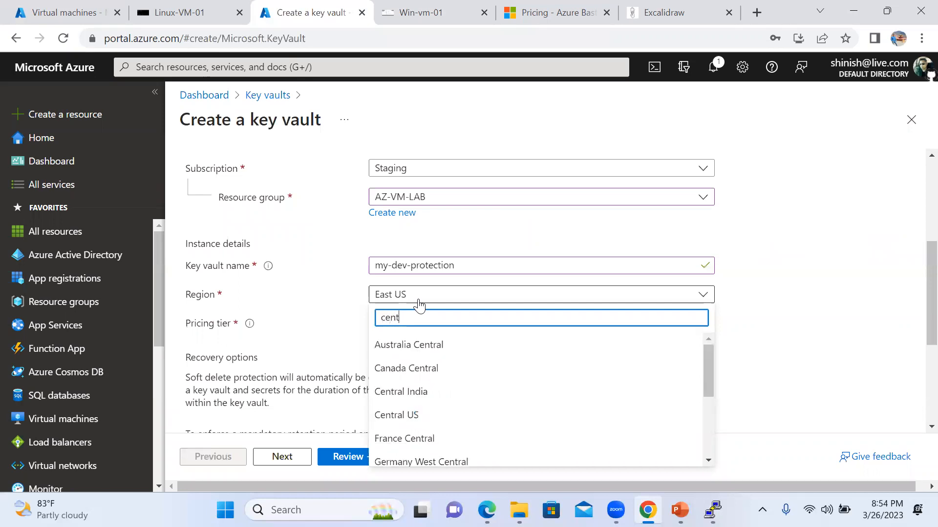
left_click(411, 392)
Keep the Standard tier and 90-day retention, zoom out to 75%, and continue to Access policy.
scroll(757, 284, "down", 6)
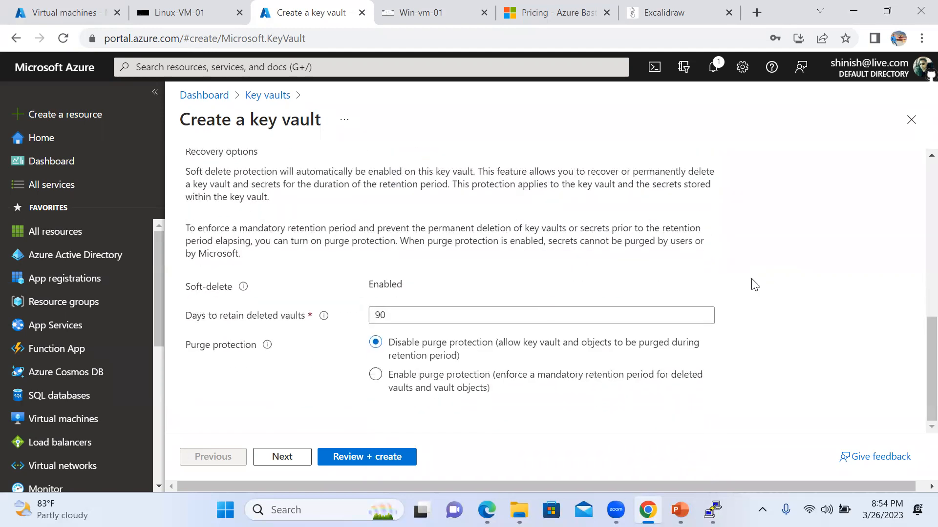
scroll(684, 266, "up", 5)
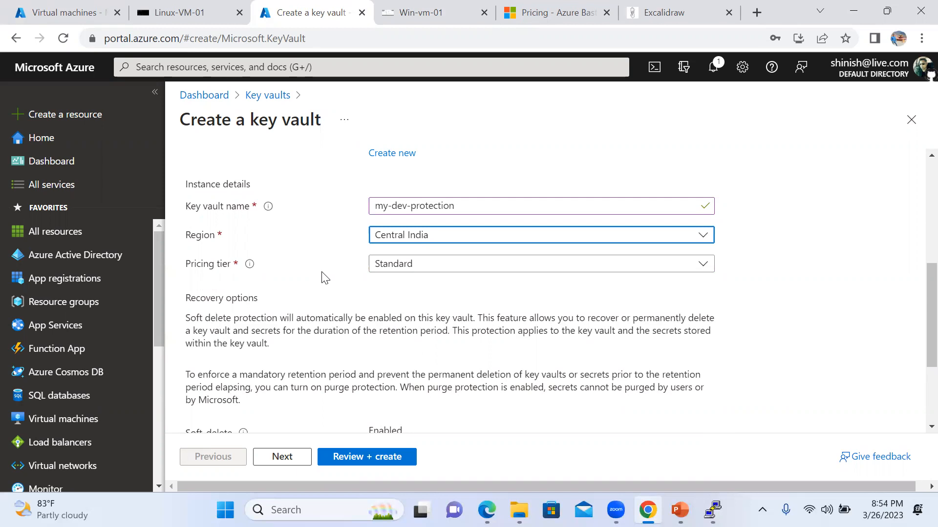
scroll(459, 285, "down", 1)
scroll(459, 284, "down", 3)
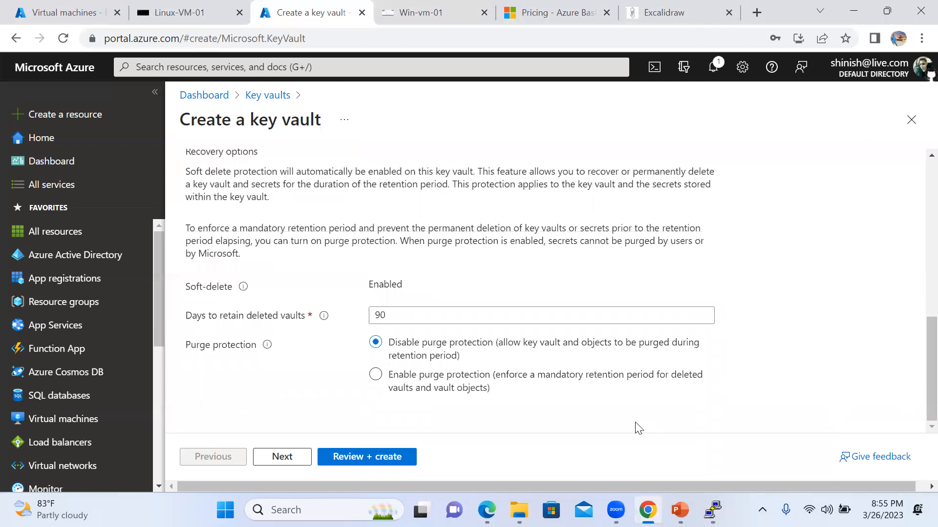
key("ctrl+minus")
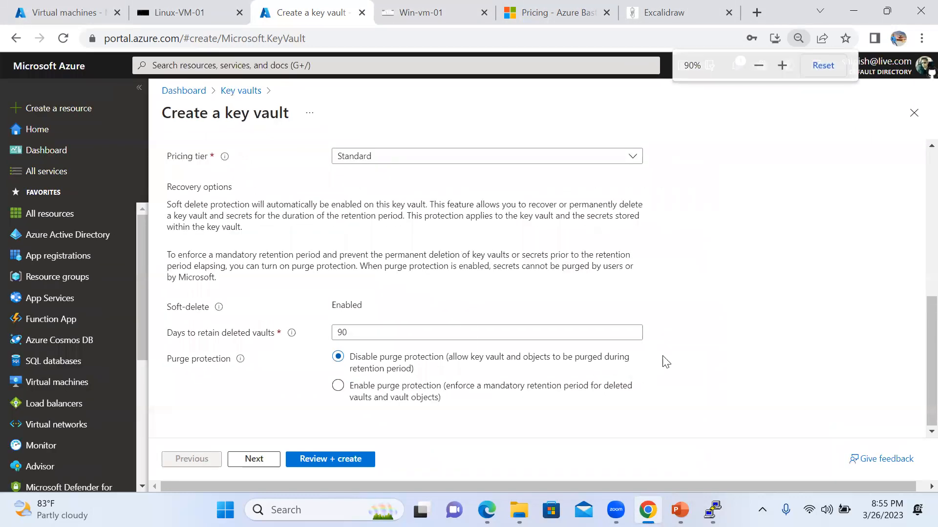
key("ctrl+minus")
key("ctrl+minus")
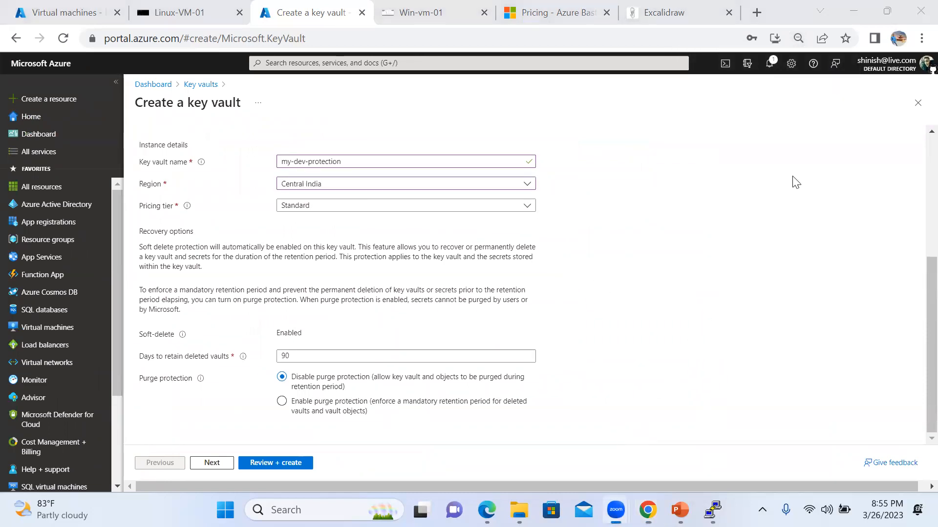
left_click(218, 465)
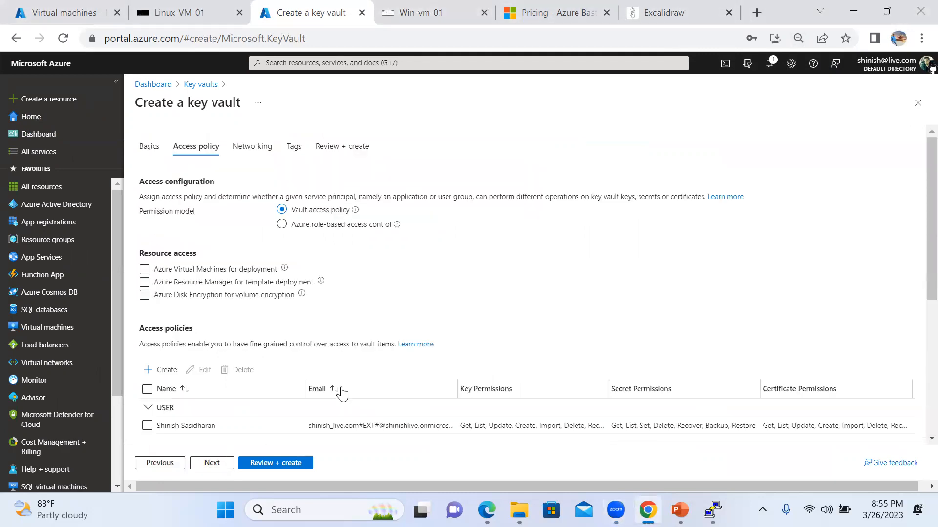
Select the existing user policy and allow VM deployment, template deployment and disk encryption access.
scroll(397, 333, "down", 3)
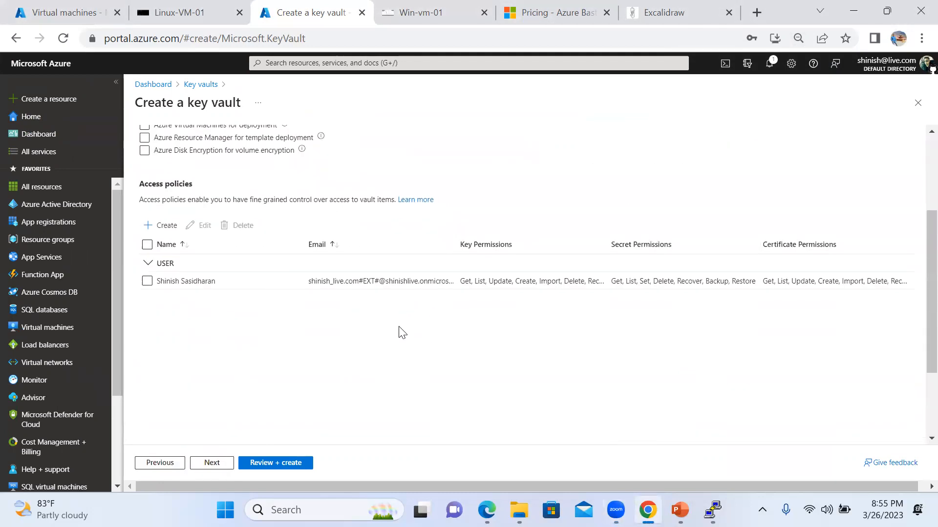
left_click(147, 279)
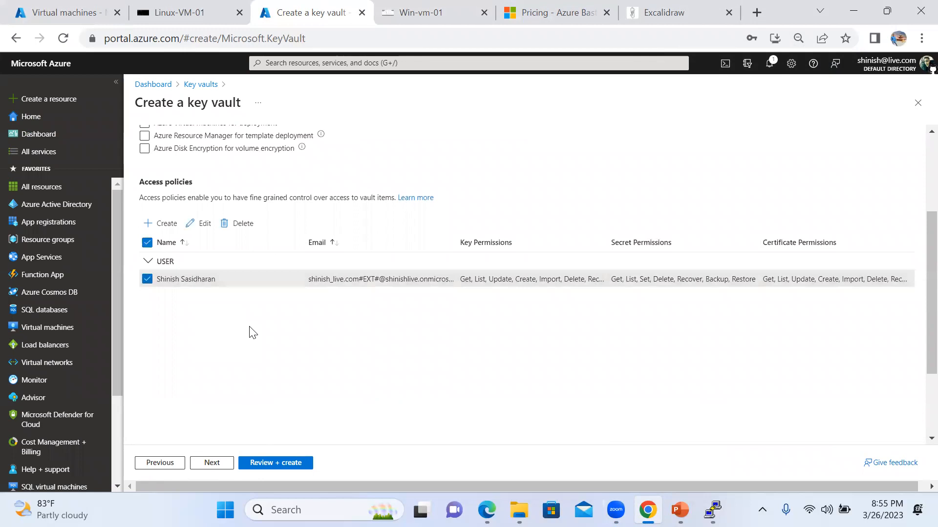
scroll(249, 327, "up", 1)
scroll(249, 326, "up", 2)
left_click(144, 295)
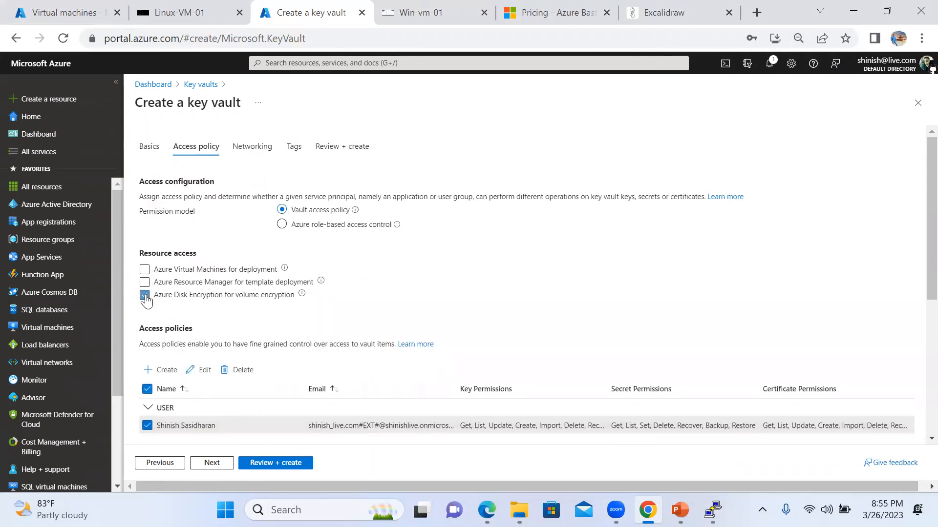
left_click(145, 282)
left_click(145, 270)
Validate the key vault settings with Review + create and check the summary.
scroll(280, 318, "down", 3)
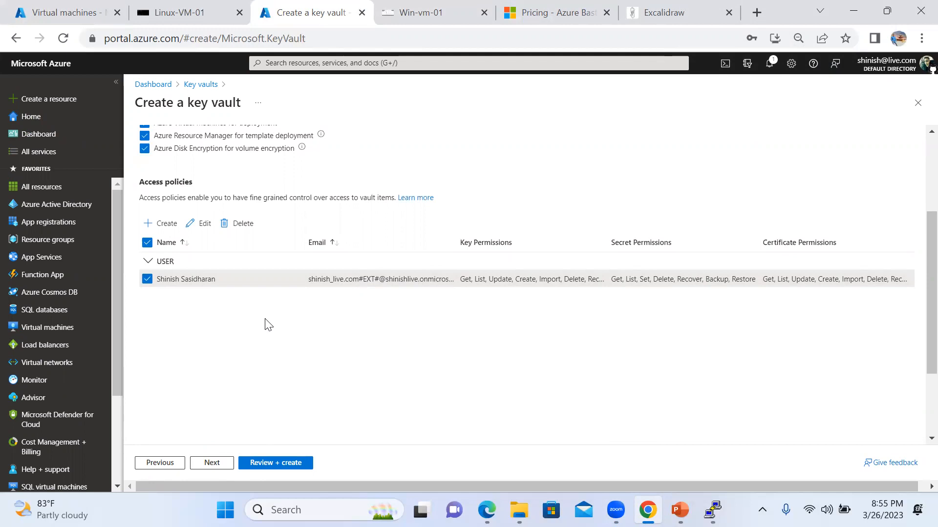
left_click(284, 464)
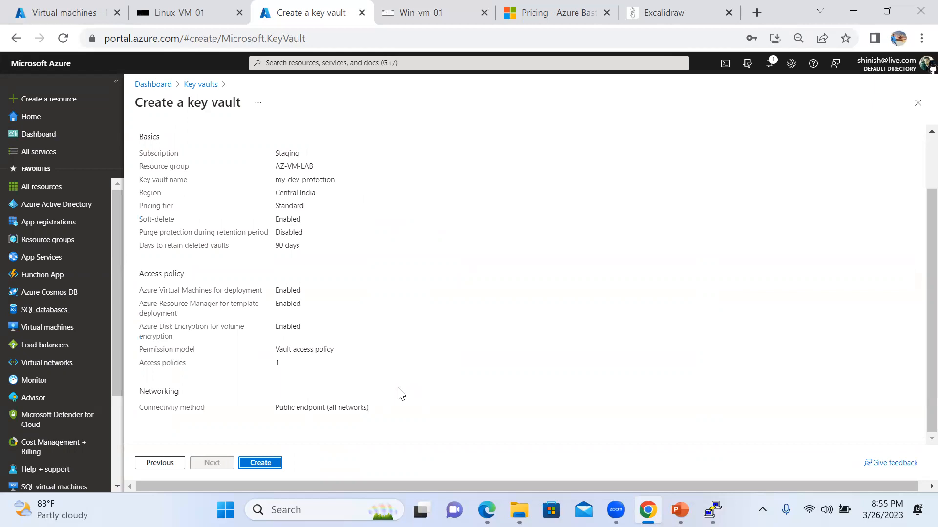
scroll(423, 321, "up", 2)
scroll(421, 327, "down", 2)
Create the key vault and open the deployed my-dev-protection resource.
left_click(260, 463)
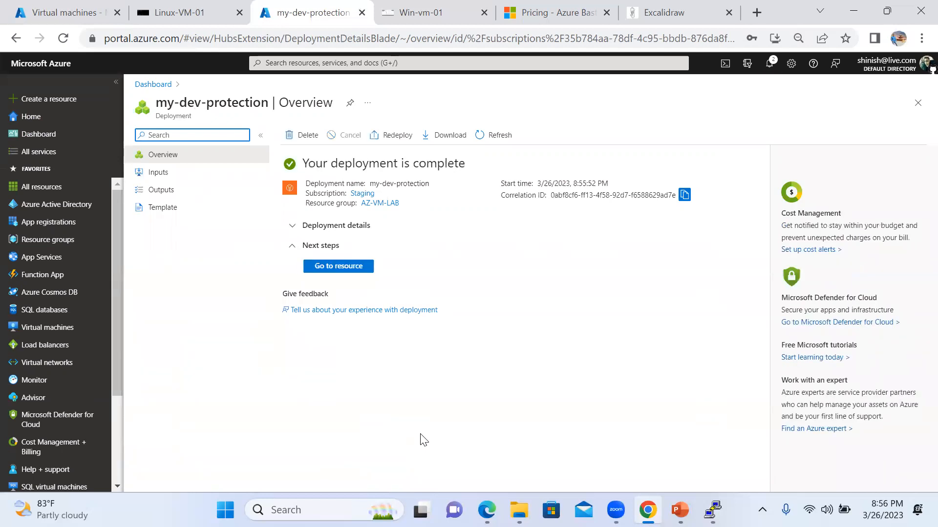
left_click(343, 268)
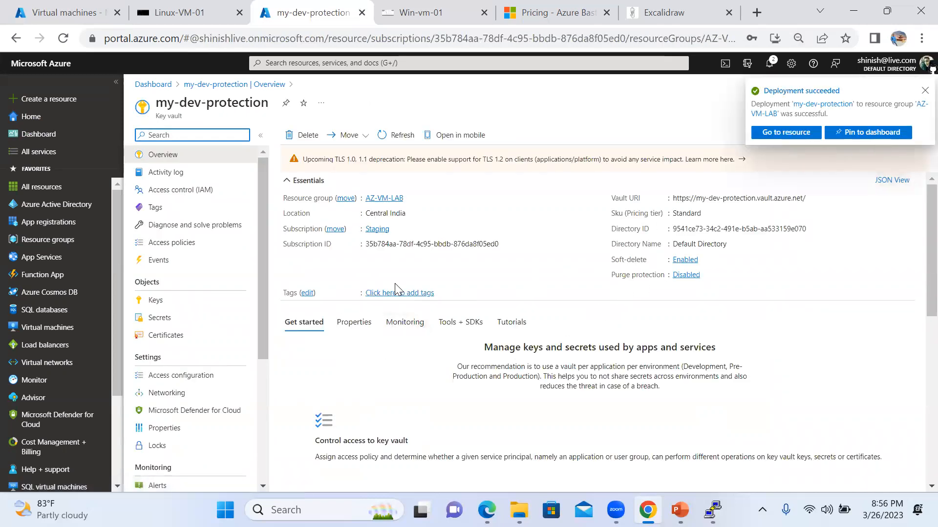
left_click(790, 132)
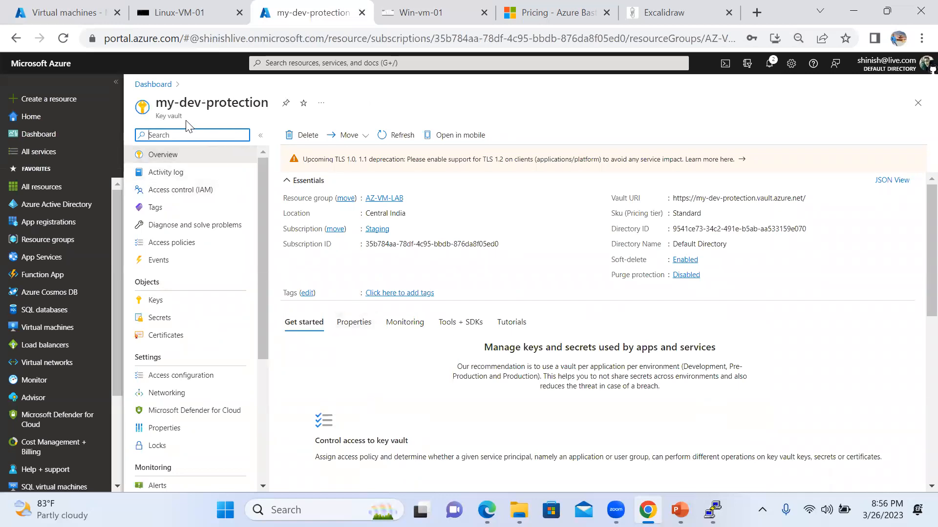
Zoom the portal in two steps to review the vault's soft-delete and purge protection settings.
key("ctrl+plus")
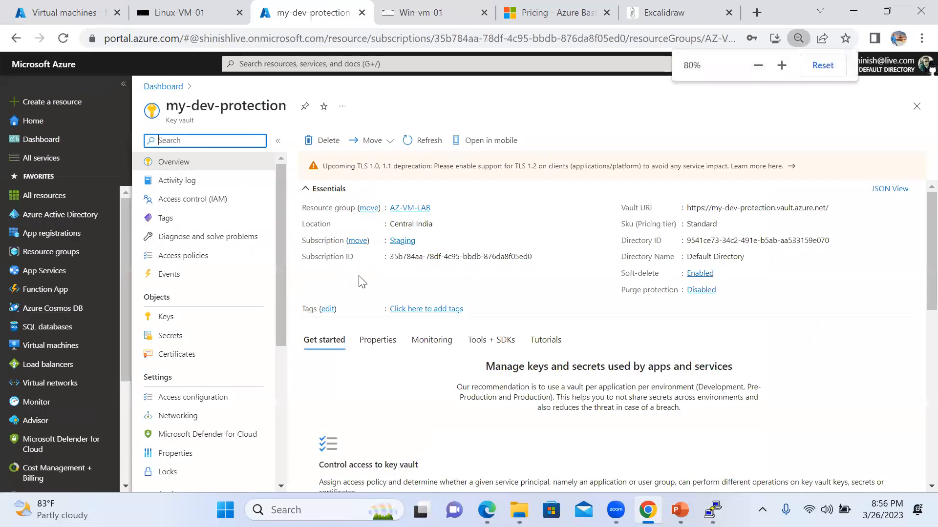
key("ctrl+plus")
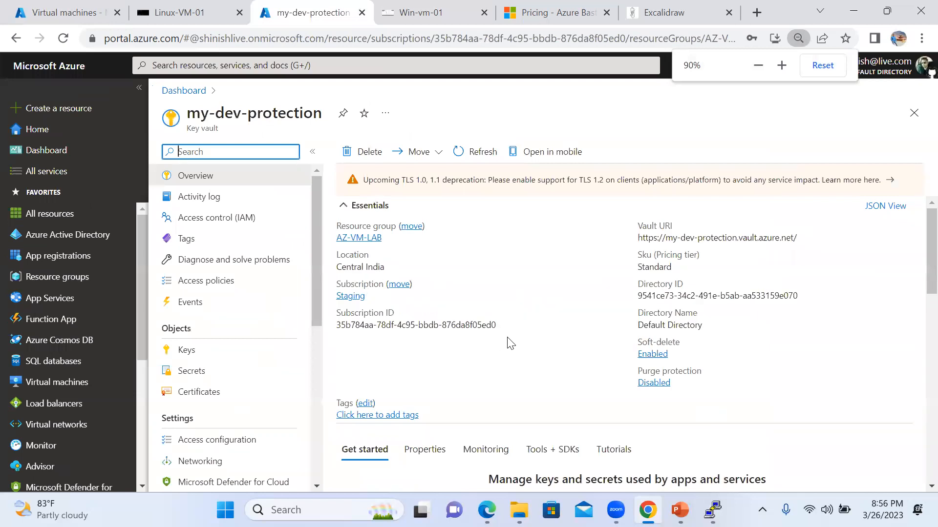
scroll(523, 333, "down", 2)
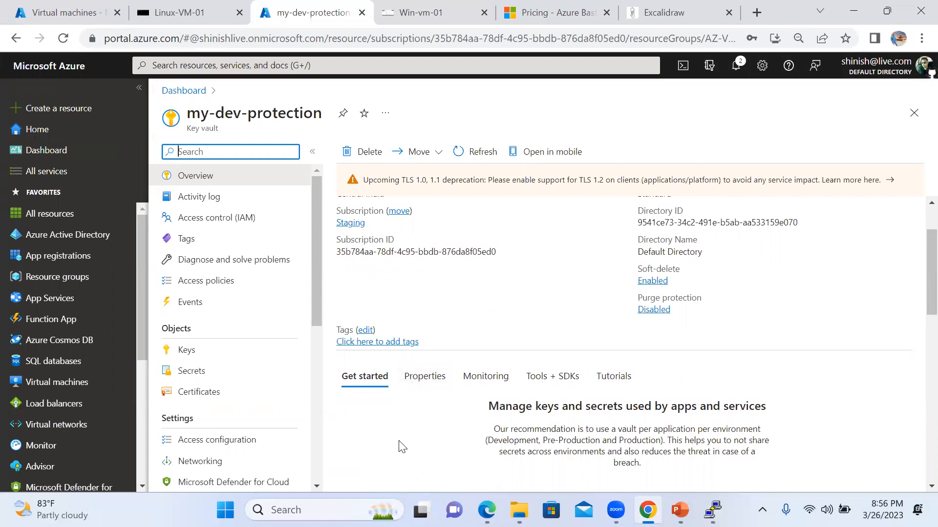
type("p")
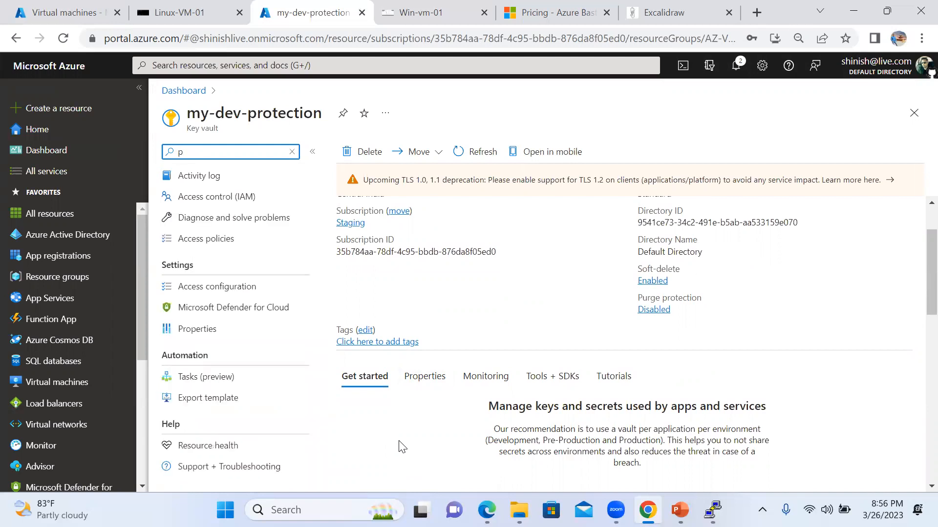
Launch Windows PowerShell ISE from the Start search and maximize its window.
key("super")
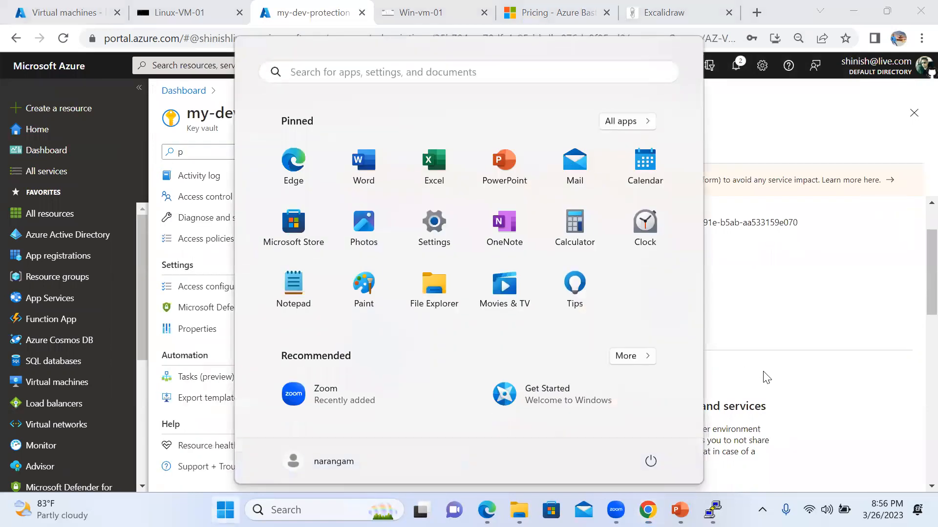
type("powersh")
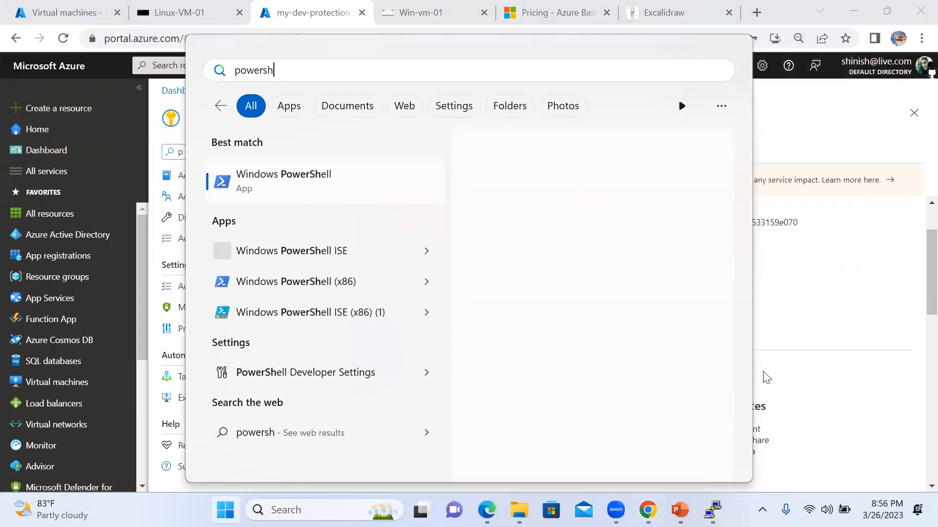
left_click(325, 251)
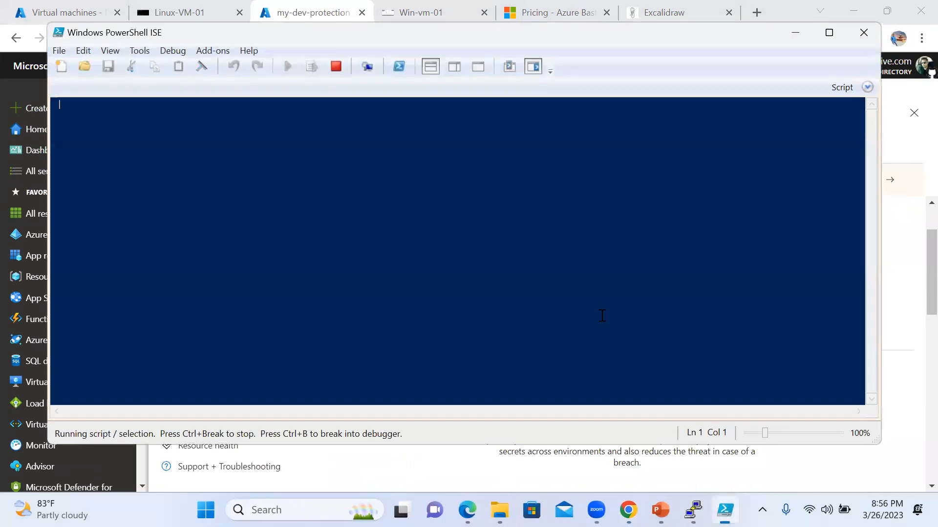
left_click(829, 32)
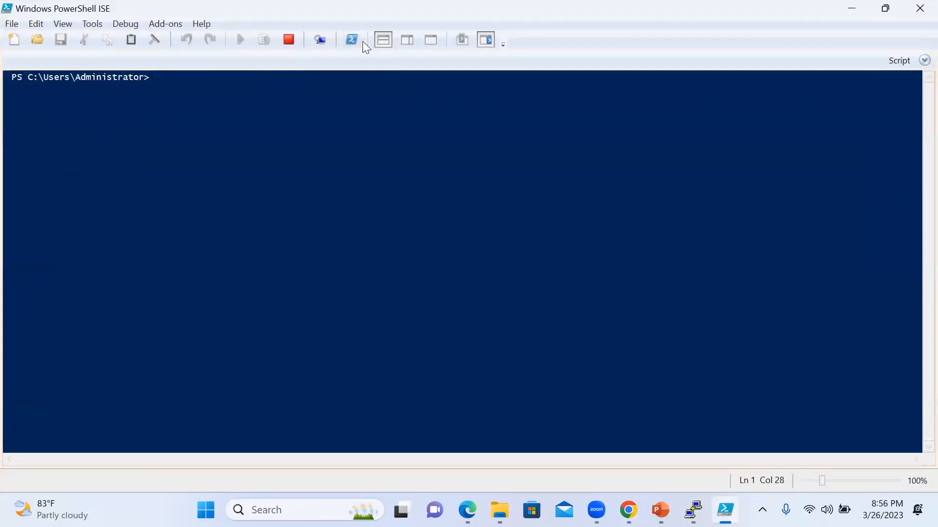
Show the script pane above the console and hide the Commands add-on pane.
left_click(407, 40)
left_click(383, 40)
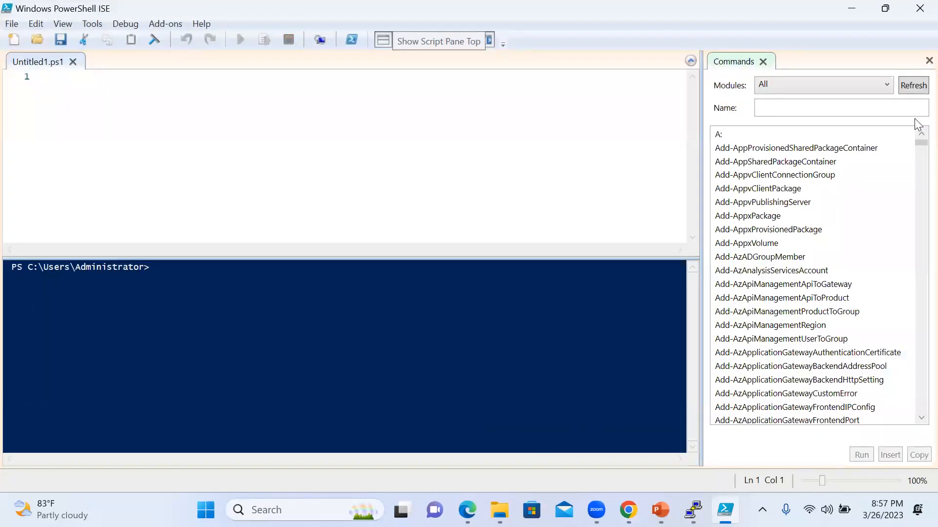
left_click(929, 60)
left_click(499, 510)
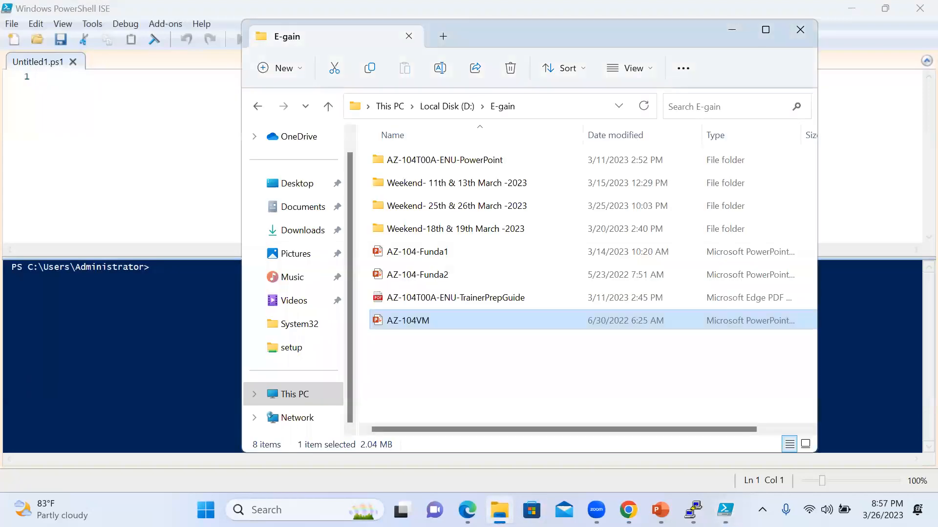
left_click(499, 510)
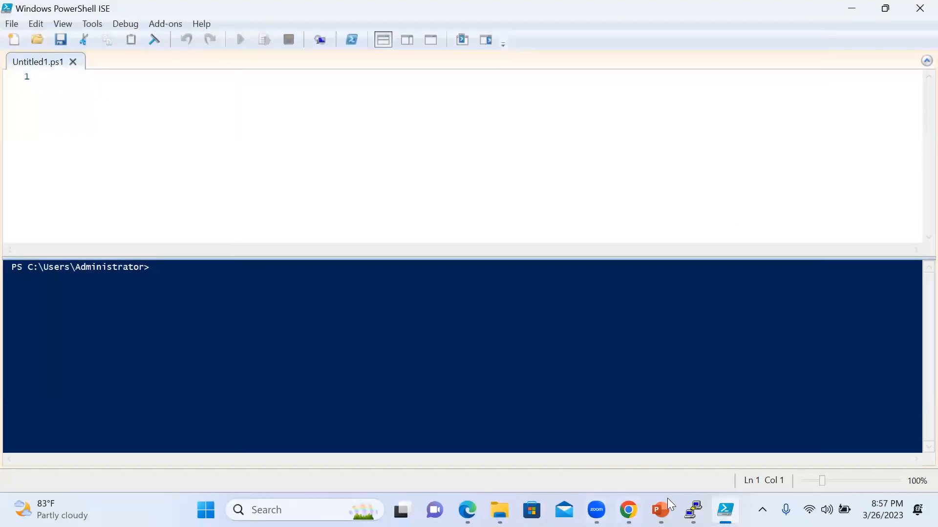